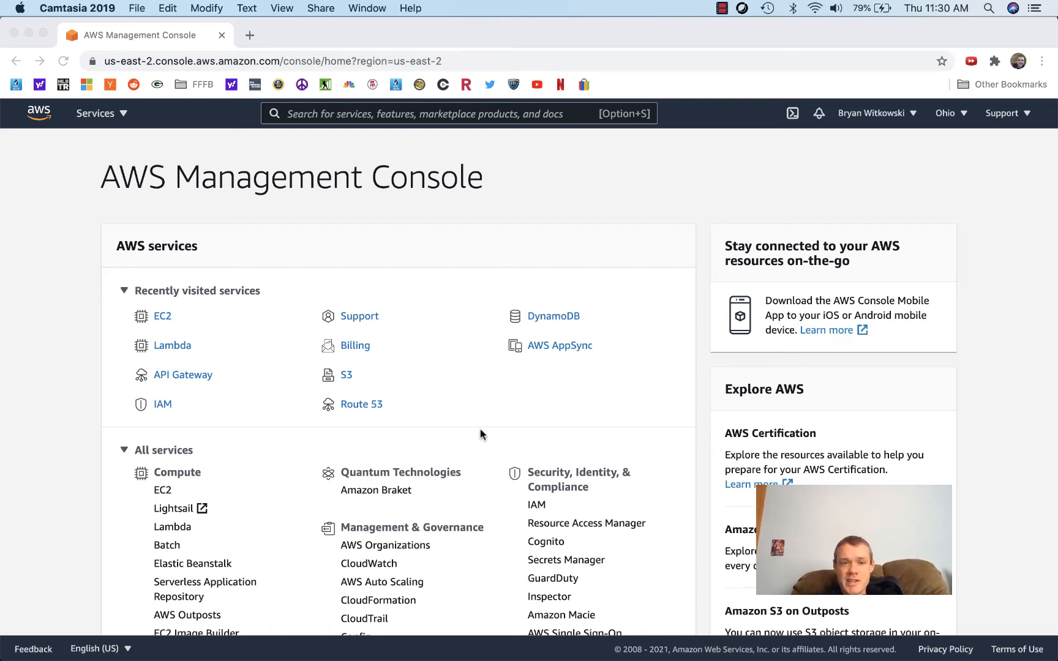
Open the running instances list of the EC2 service and start launching a new instance
{"action": "left_click", "coordinate": [166, 318]}
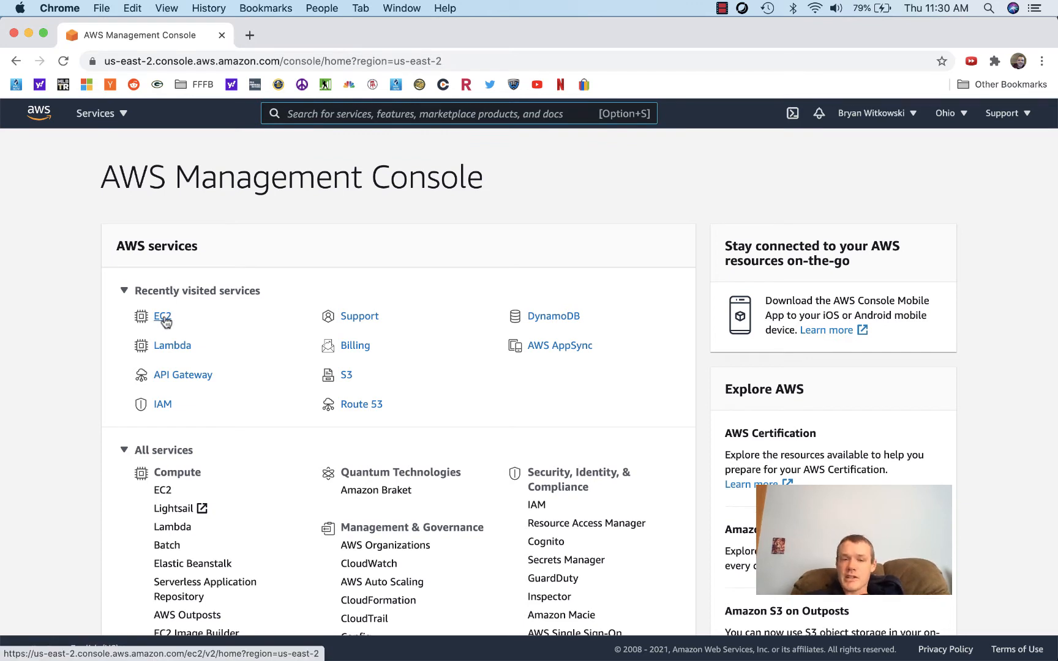
{"action": "left_click", "coordinate": [166, 318]}
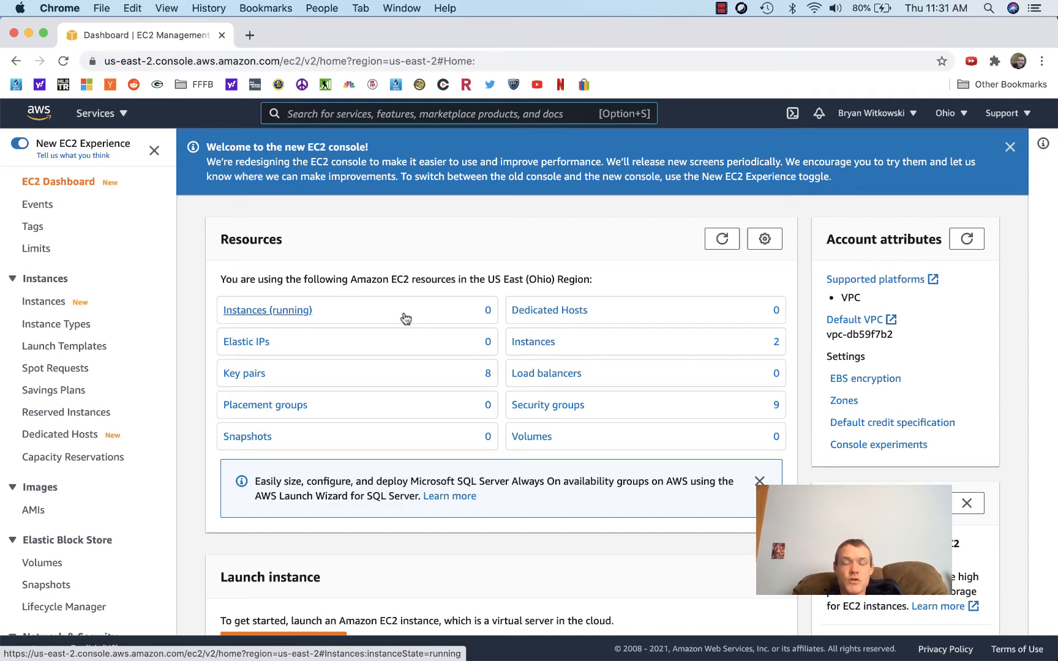
{"action": "left_click", "coordinate": [358, 319]}
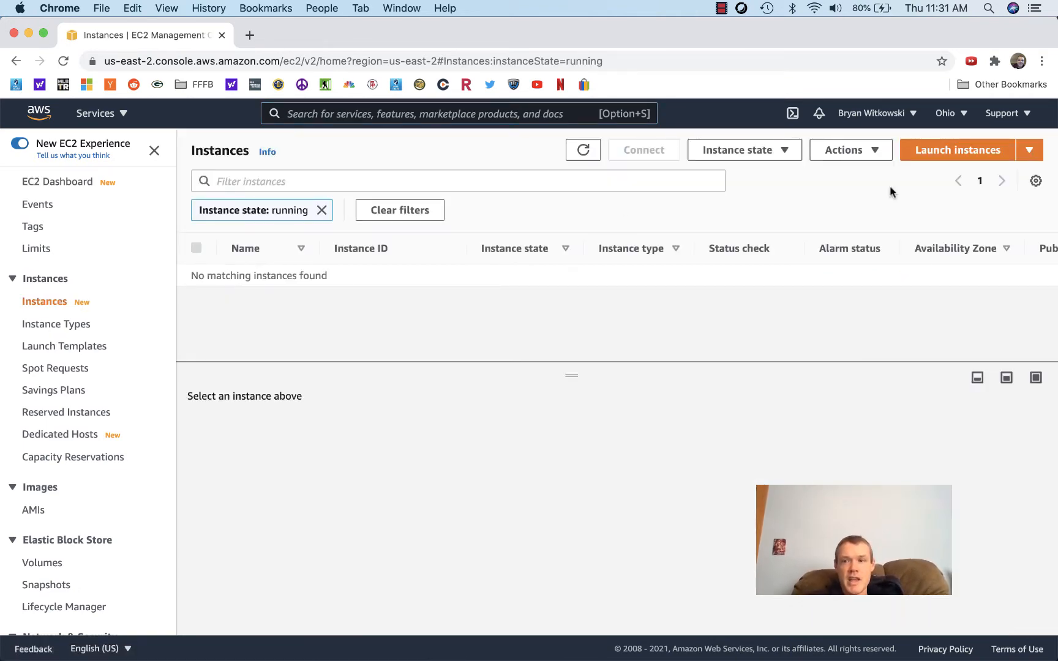
{"action": "left_click", "coordinate": [945, 152]}
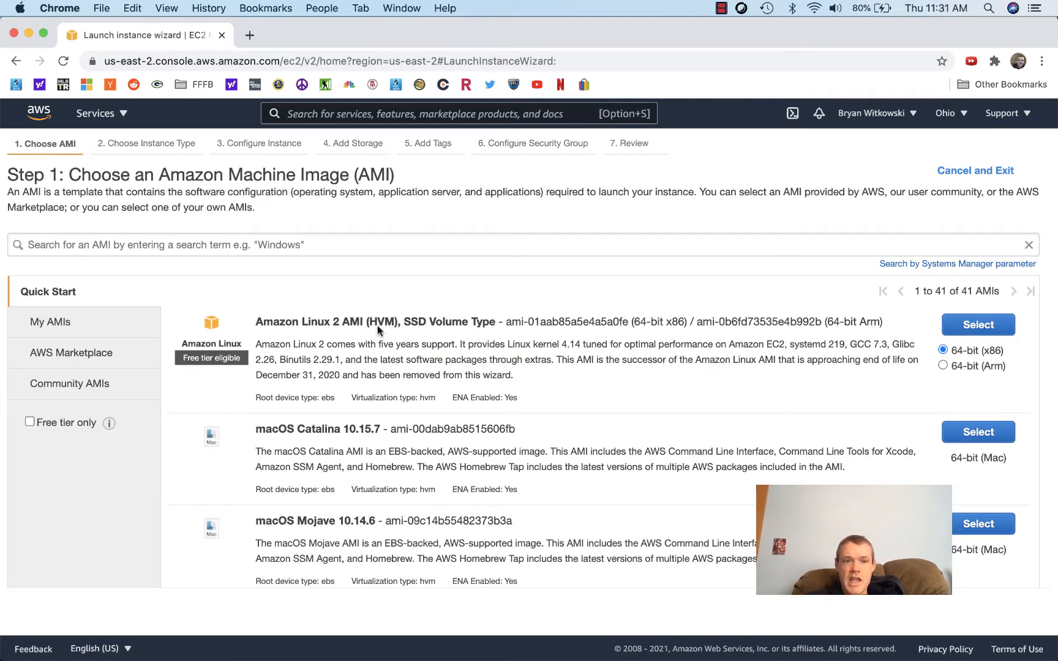
Limit the machine images to free tier only and select Microsoft Windows Server 2019 Base
{"action": "left_click", "coordinate": [28, 423]}
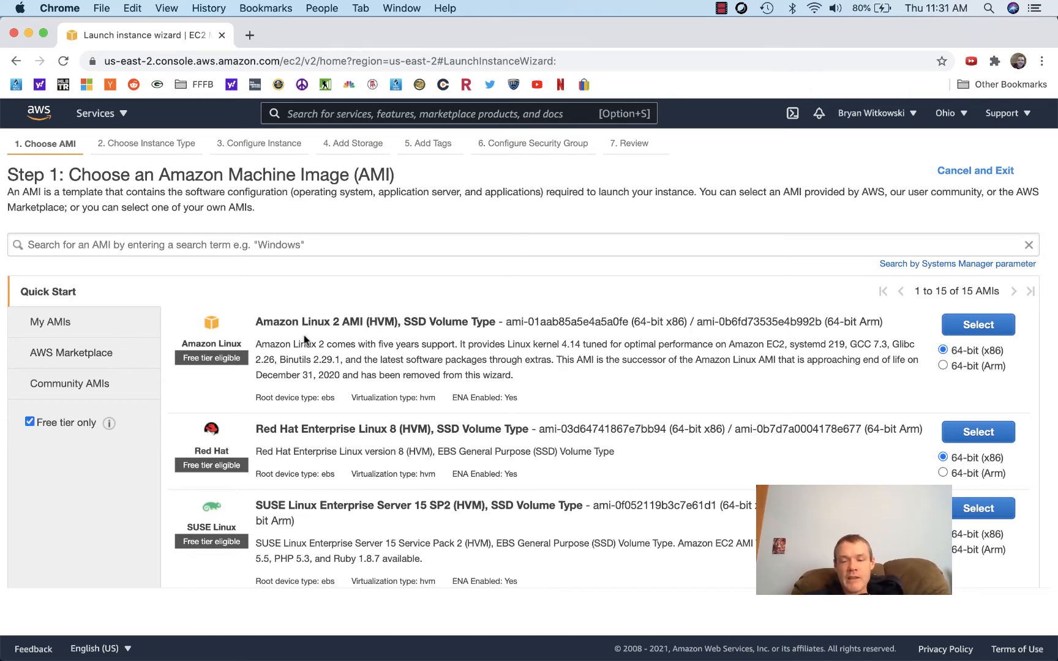
{"action": "scroll", "coordinate": [305, 338], "scroll_direction": "down", "scroll_amount": 4}
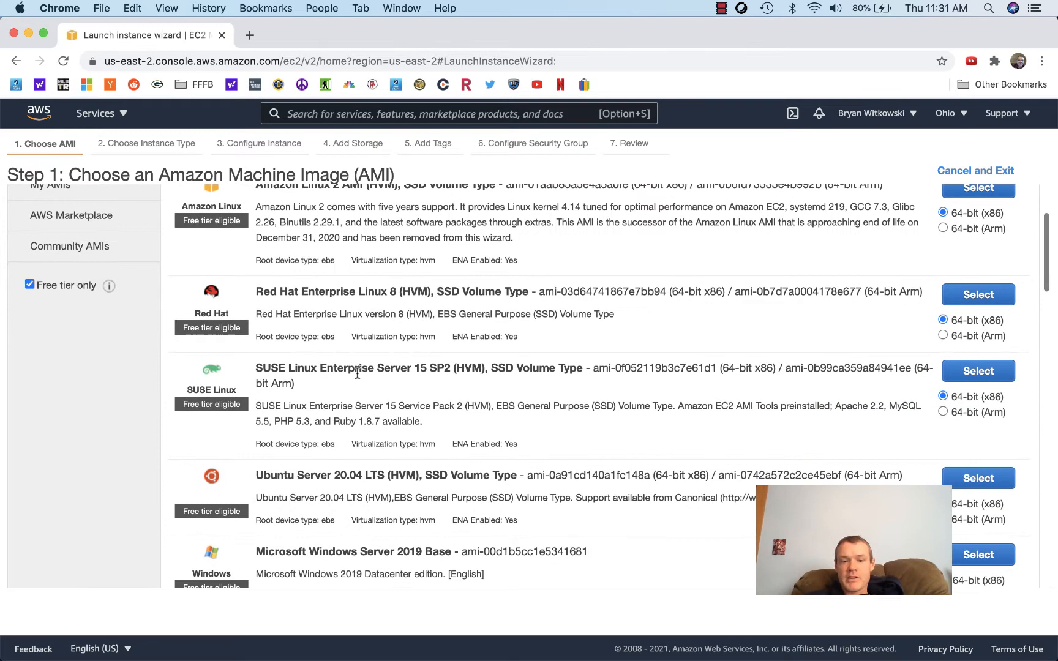
{"action": "scroll", "coordinate": [358, 375], "scroll_direction": "down", "scroll_amount": 3}
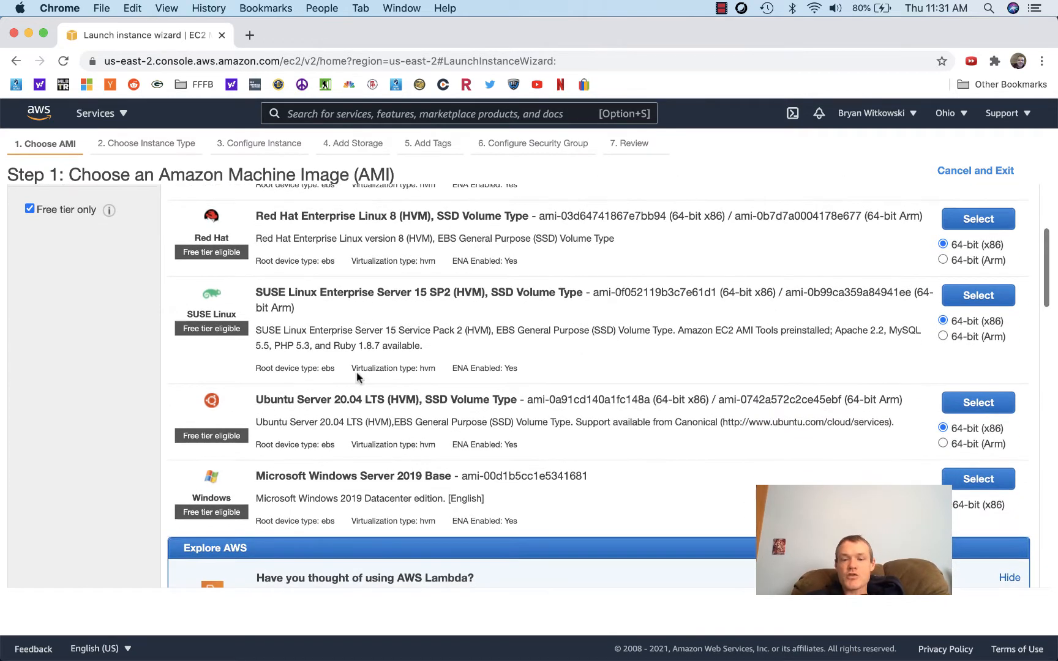
{"action": "triple_click", "coordinate": [334, 475]}
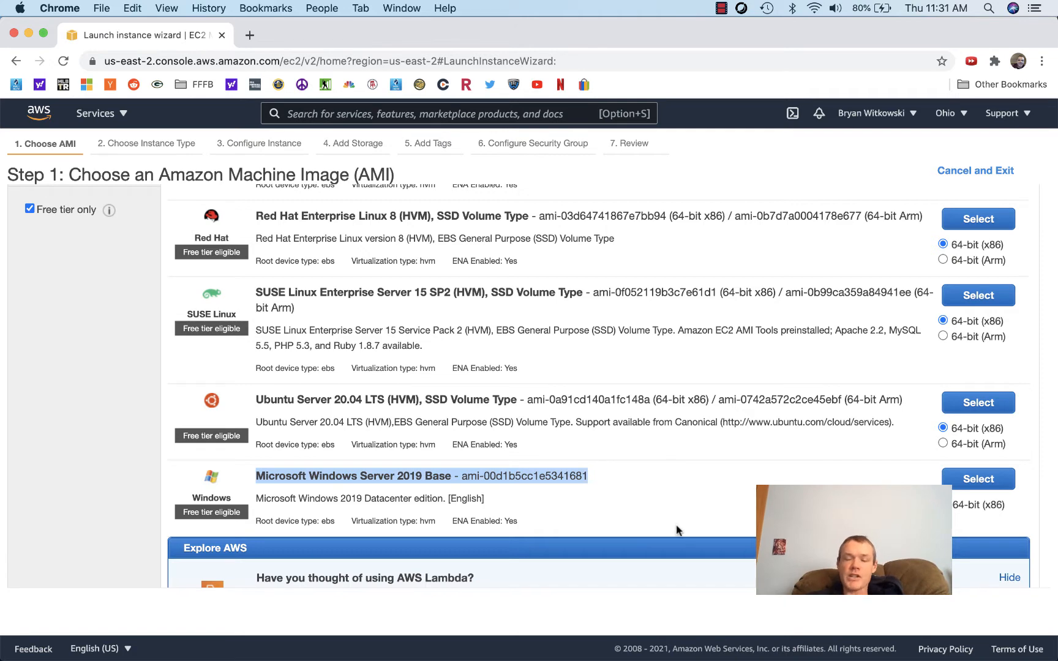
{"action": "scroll", "coordinate": [695, 502], "scroll_direction": "down", "scroll_amount": 2}
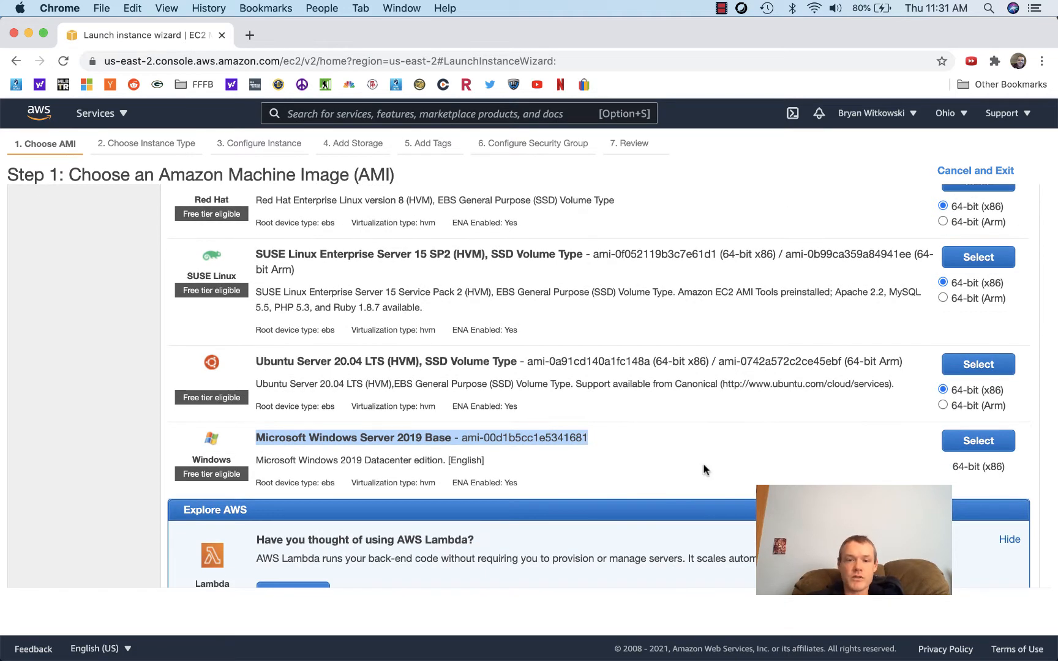
{"action": "left_click", "coordinate": [978, 441]}
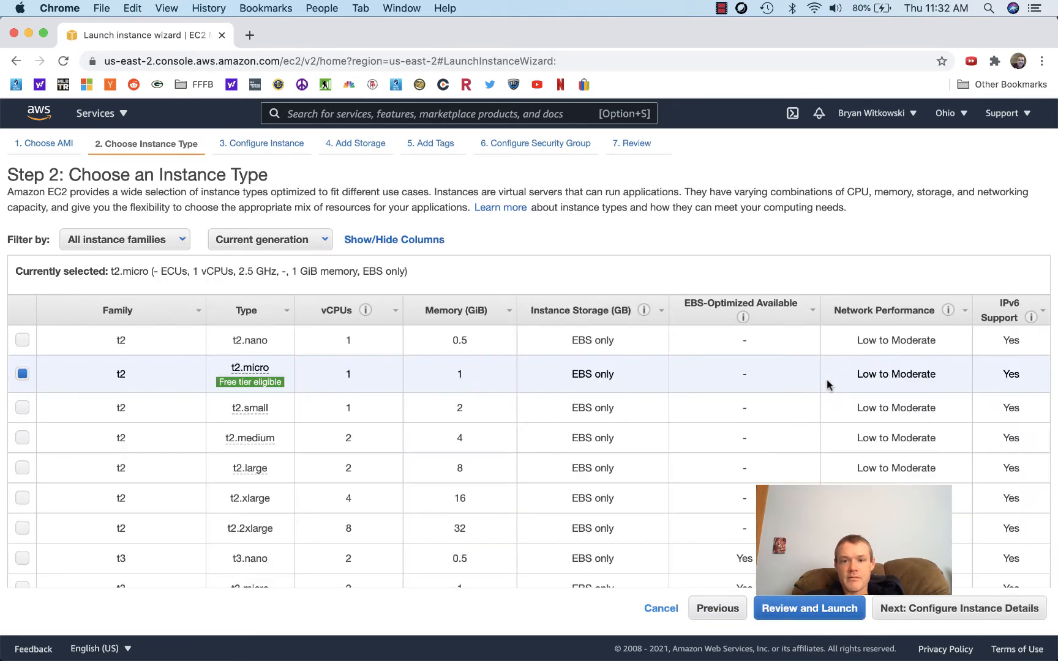
Keep the t2.micro instance type and proceed through the launch review to the key pair choice
{"action": "scroll", "coordinate": [282, 346], "scroll_direction": "down", "scroll_amount": 2}
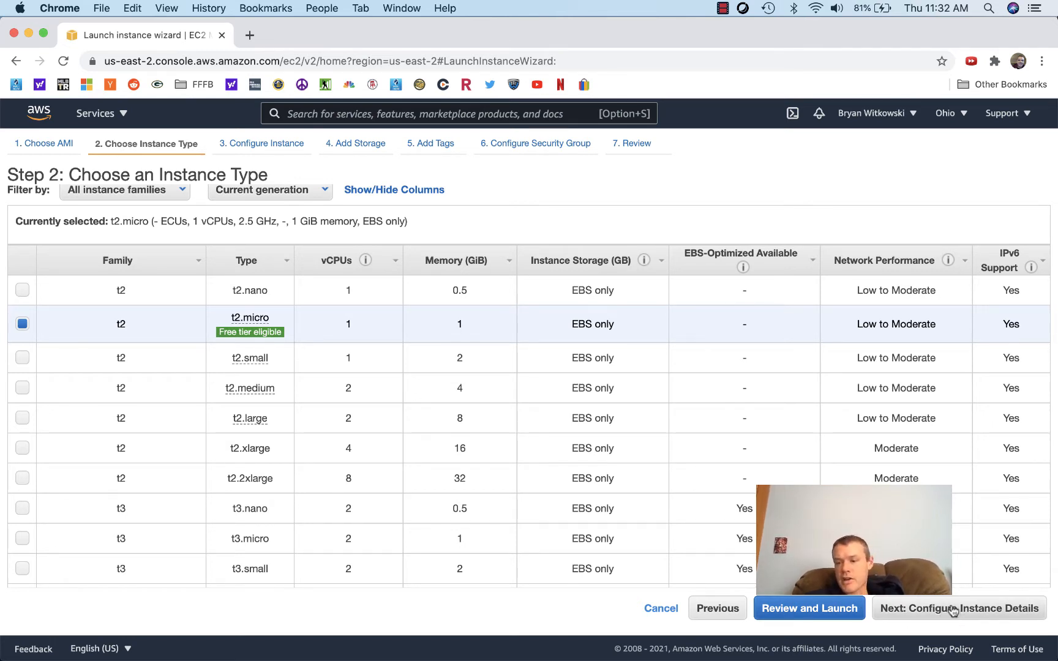
{"action": "left_click", "coordinate": [836, 610]}
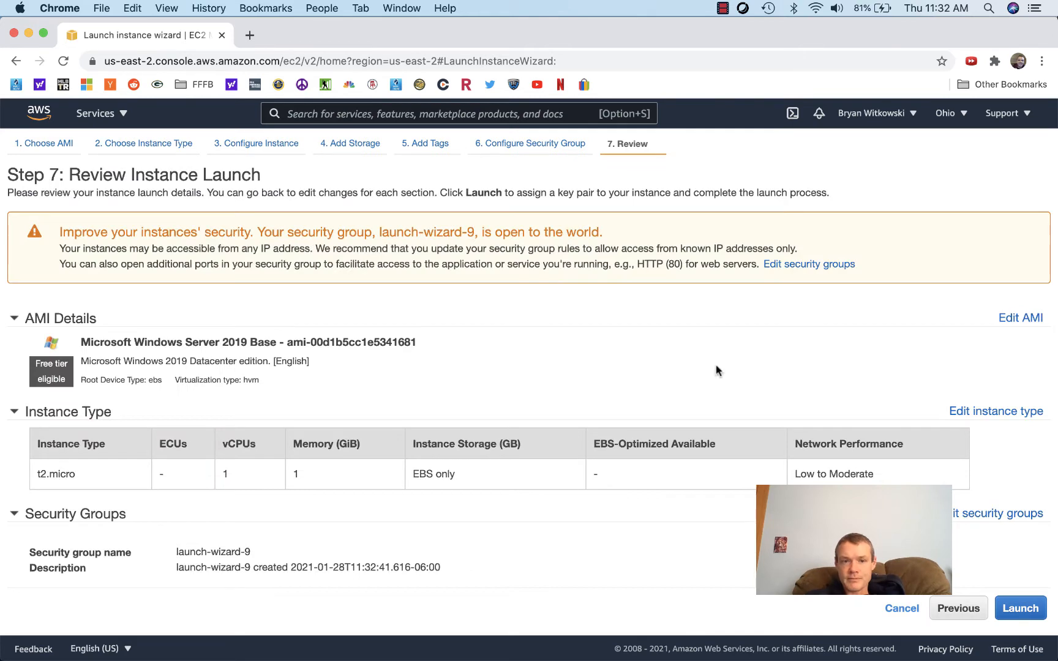
{"action": "left_click", "coordinate": [1019, 608]}
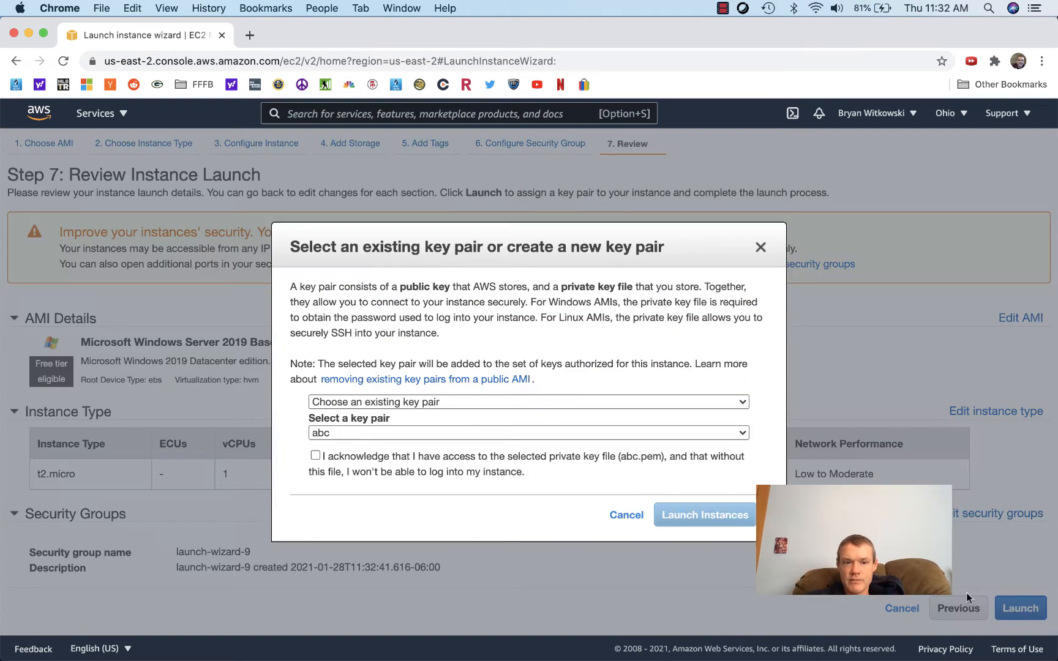
Create a new key pair named windowsVMDemo and save its private key file to the Desktop
{"action": "left_click", "coordinate": [587, 401]}
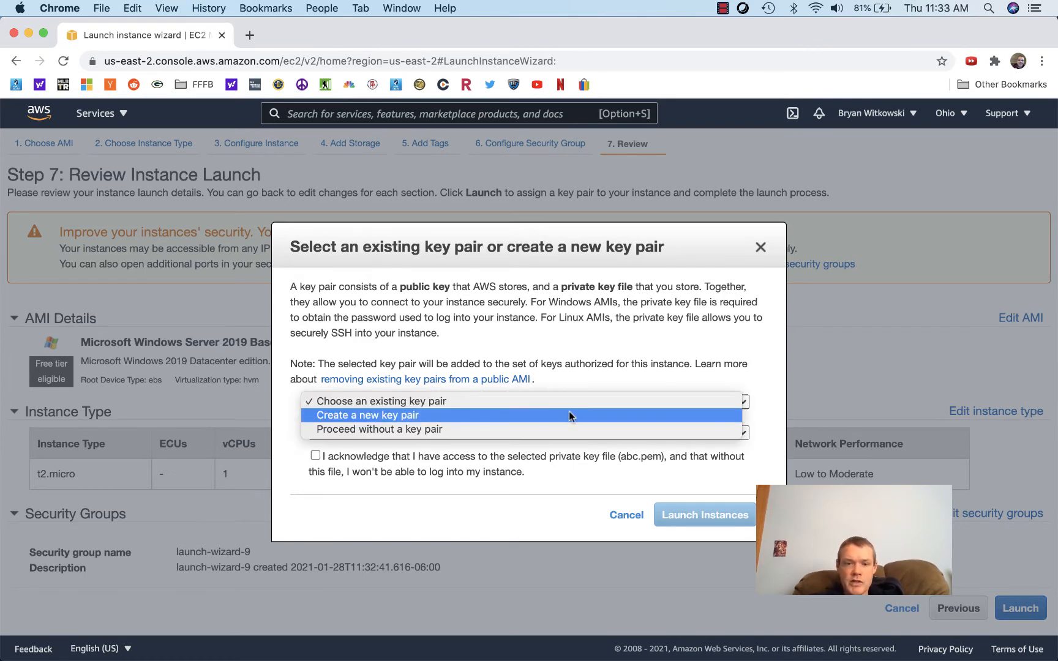
{"action": "left_click", "coordinate": [563, 415]}
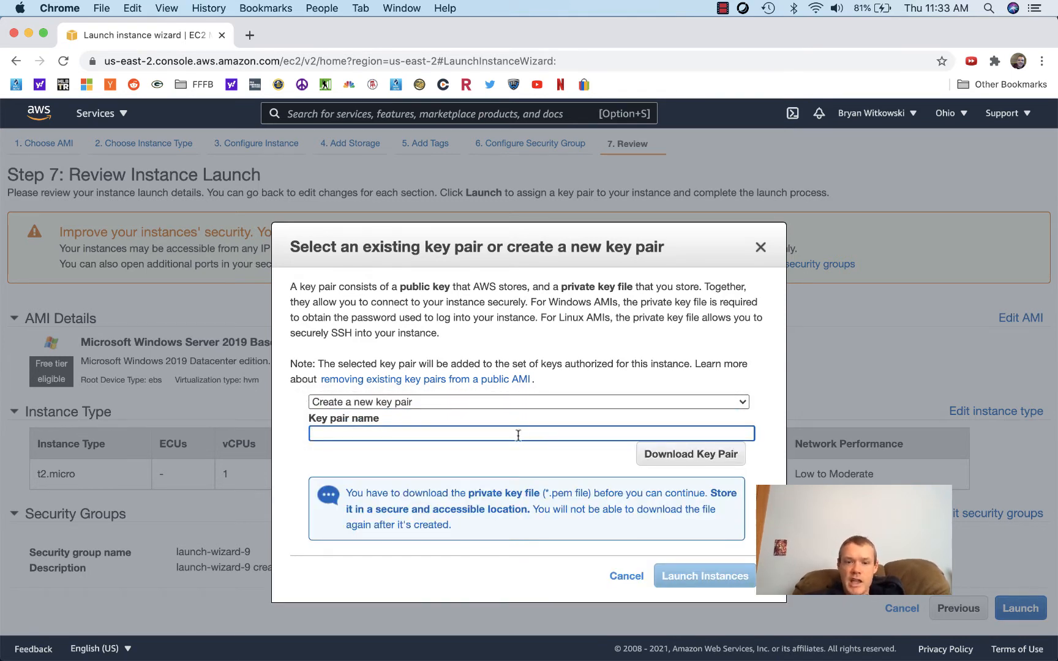
{"action": "type", "text": "windowsVM"}
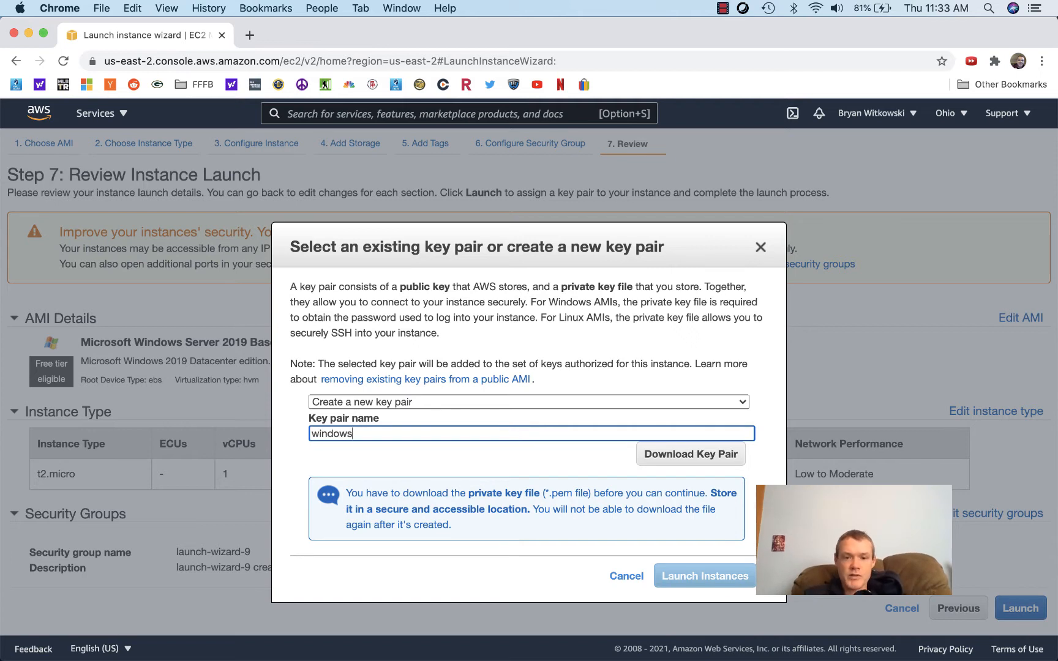
{"action": "type", "text": "o"}
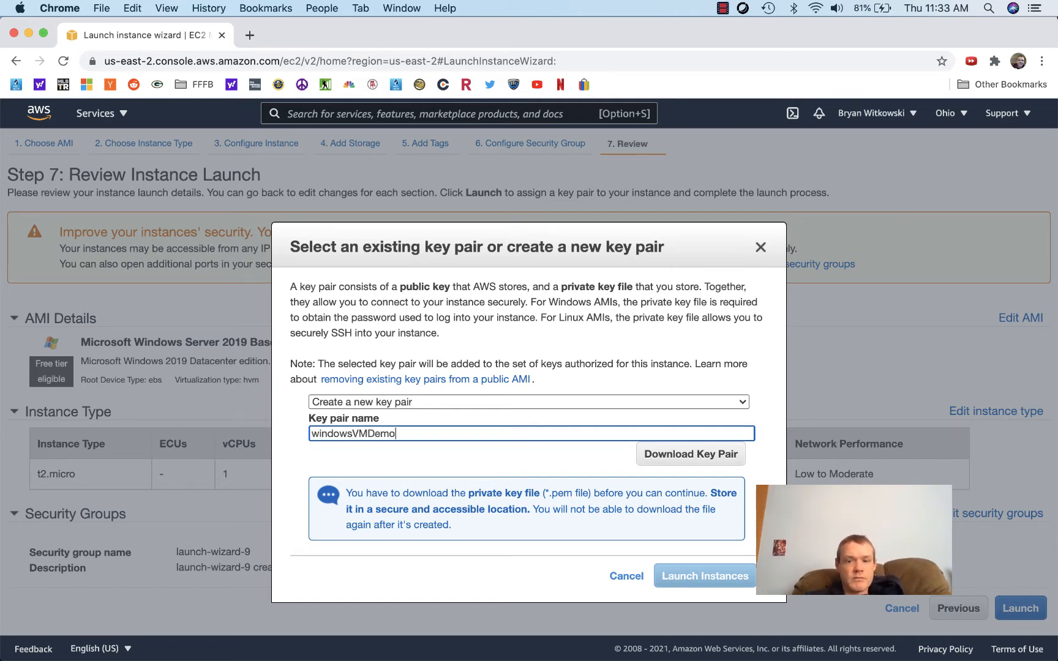
{"action": "left_click", "coordinate": [660, 465]}
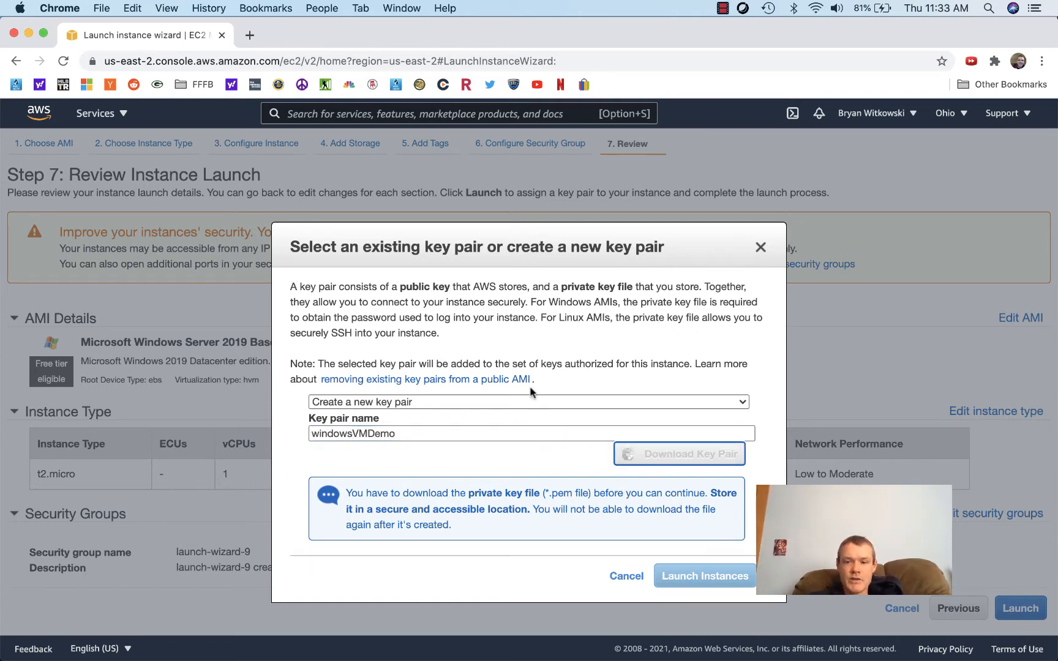
{"action": "left_click", "coordinate": [288, 210]}
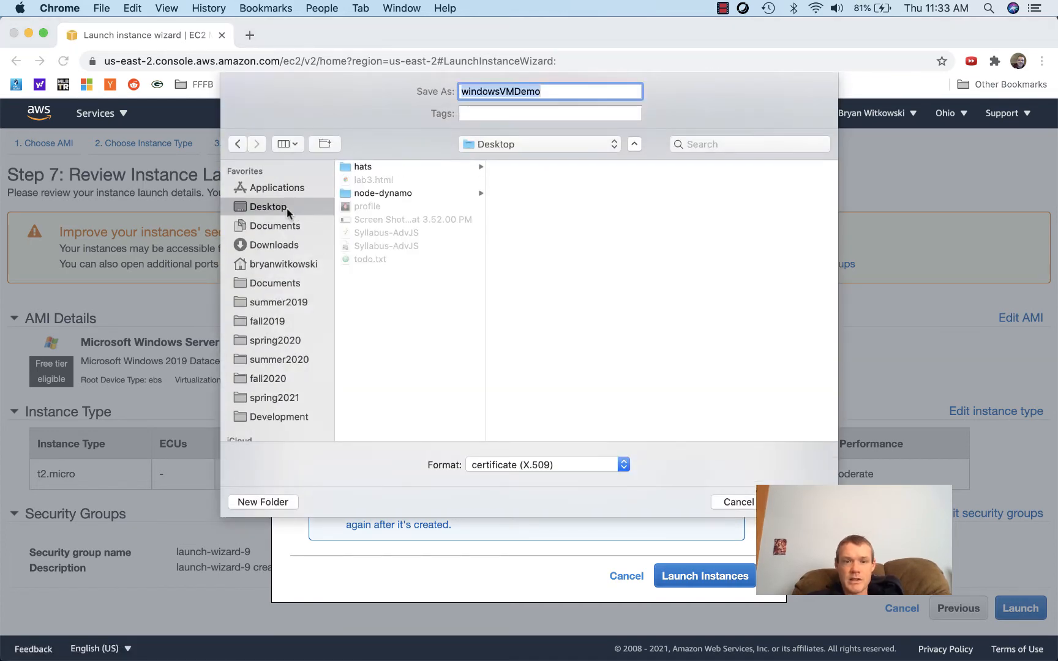
{"action": "key", "text": "Return"}
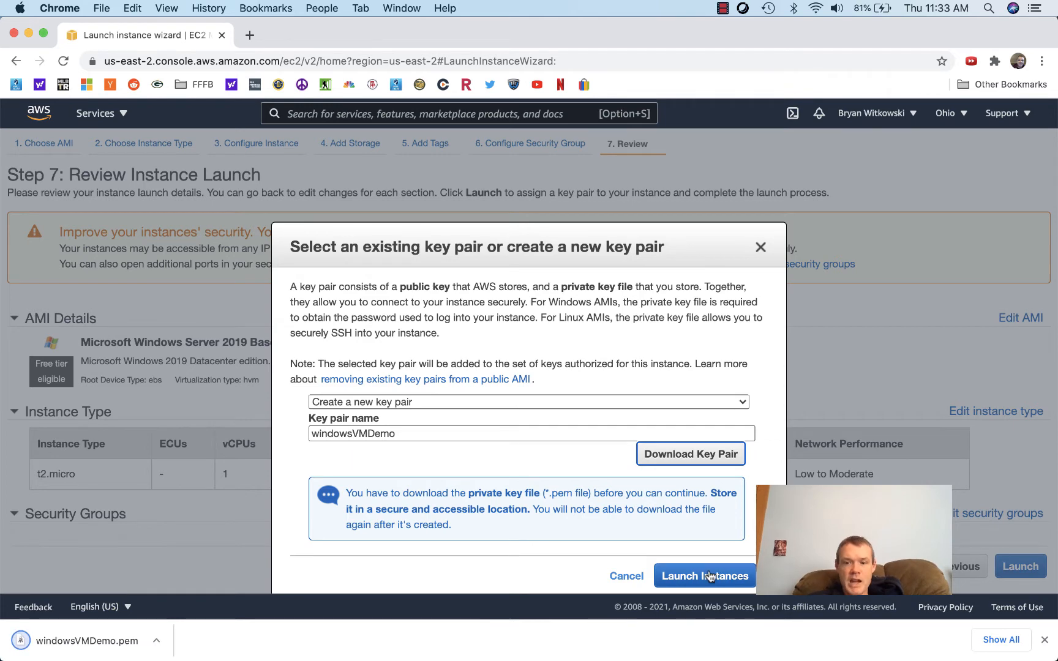
Launch the instance with the windowsVMDemo key pair and dismiss the browser's download bar
{"action": "left_click", "coordinate": [733, 576]}
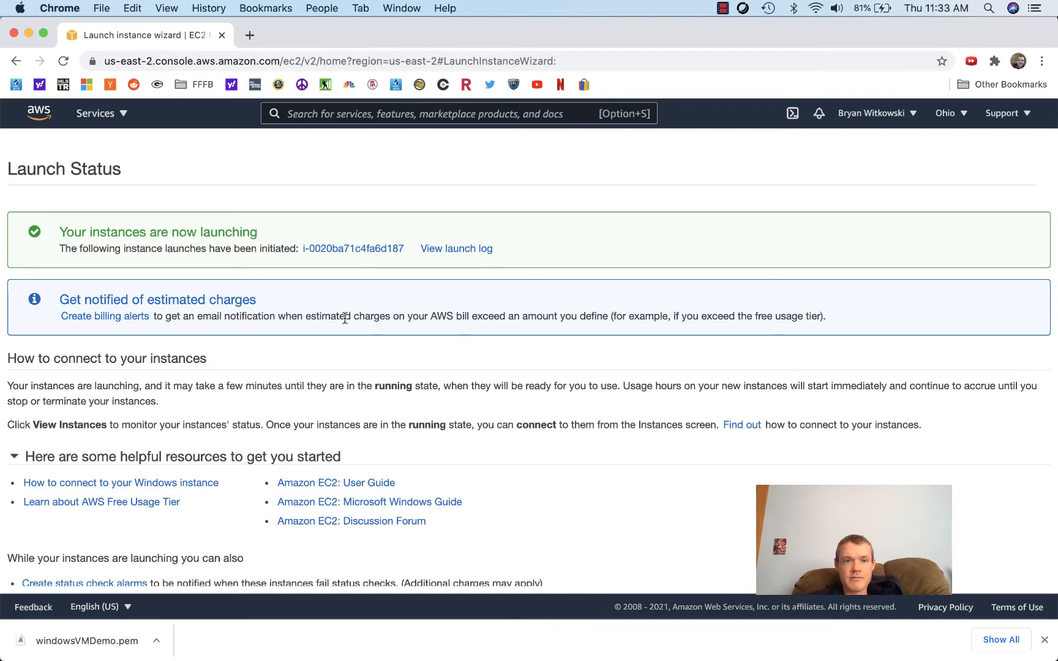
{"action": "scroll", "coordinate": [355, 287], "scroll_direction": "down", "scroll_amount": 1}
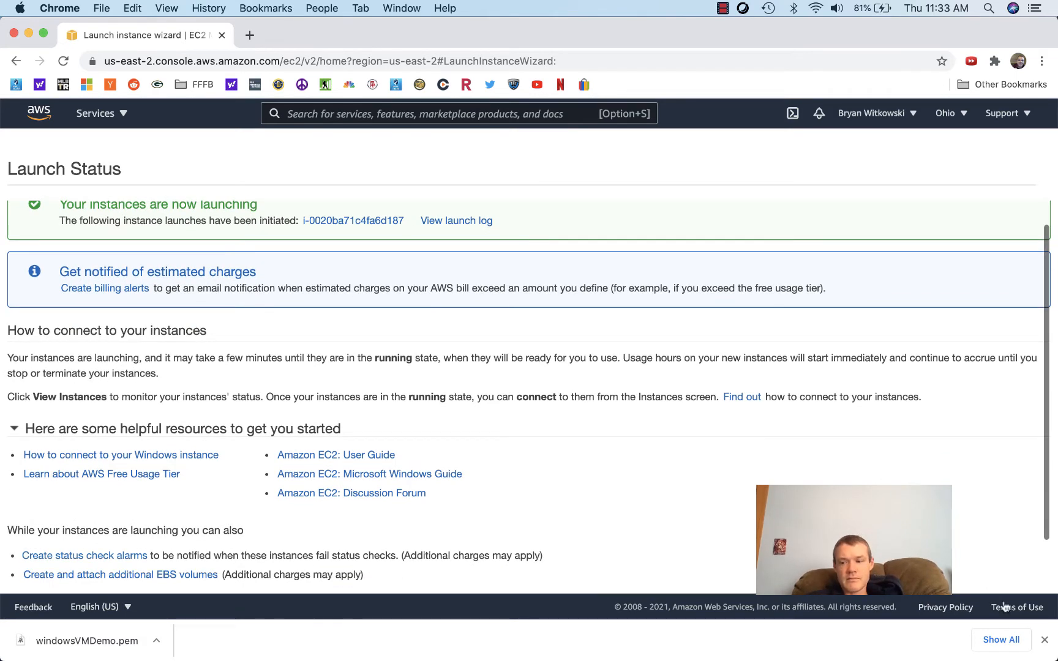
{"action": "left_click", "coordinate": [1045, 639]}
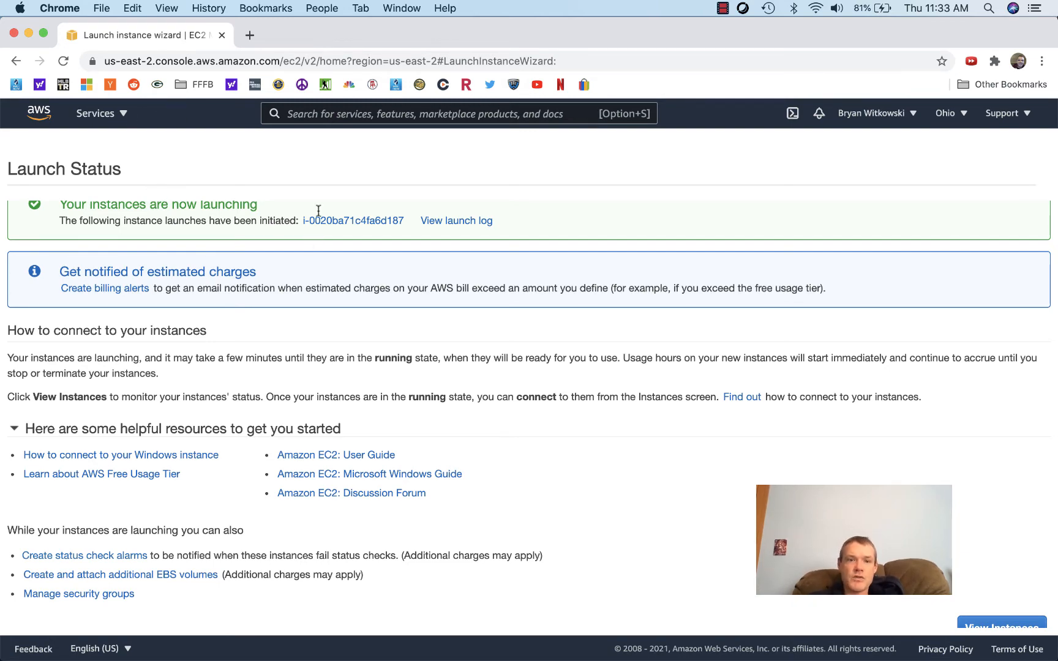
{"action": "scroll", "coordinate": [195, 225], "scroll_direction": "up", "scroll_amount": 1}
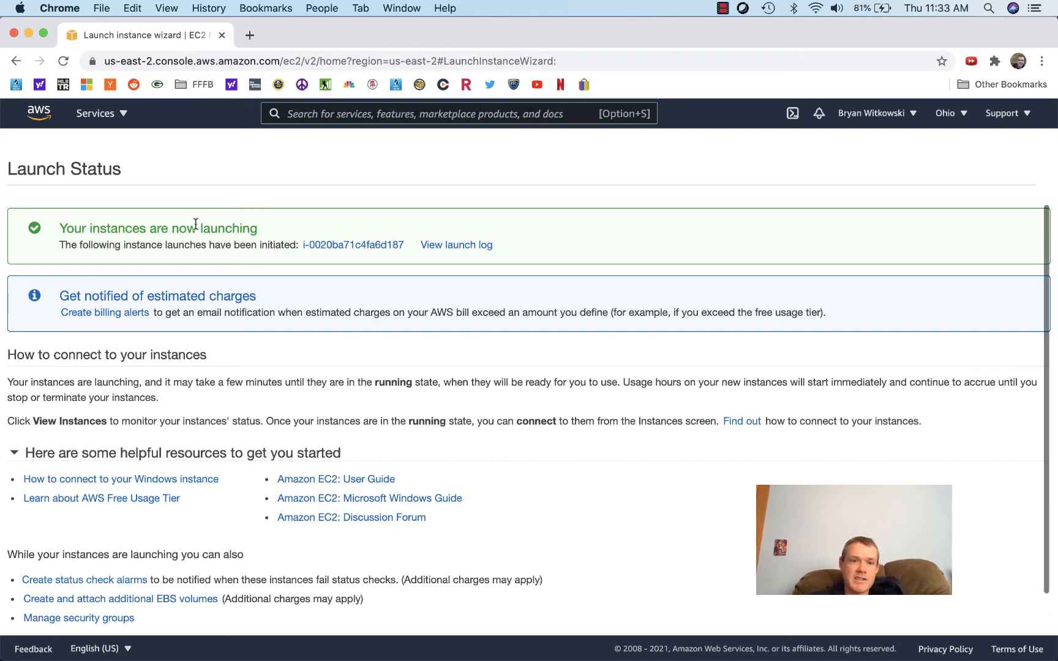
Open the newly launched instance and bring up its RDP client connection options
{"action": "left_click", "coordinate": [370, 246]}
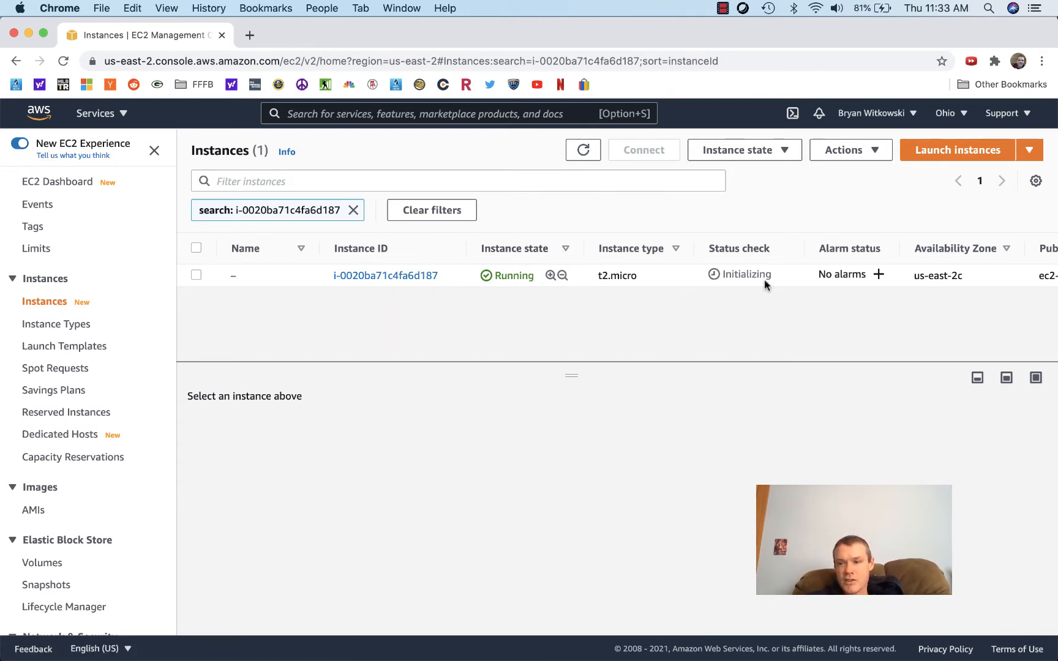
{"action": "left_click", "coordinate": [406, 276]}
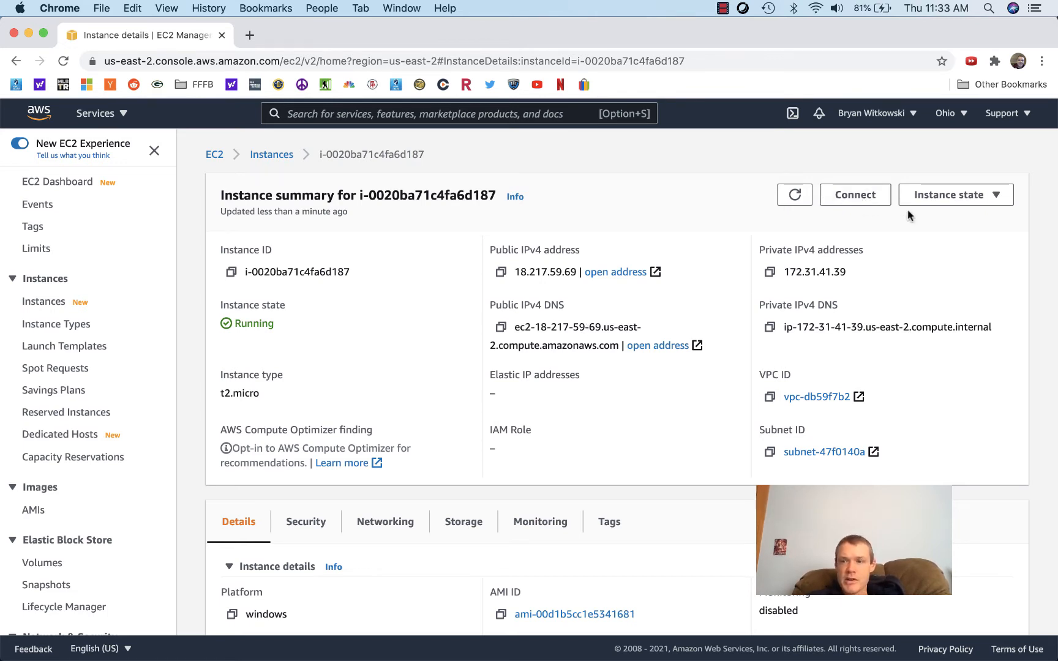
{"action": "left_click", "coordinate": [878, 202]}
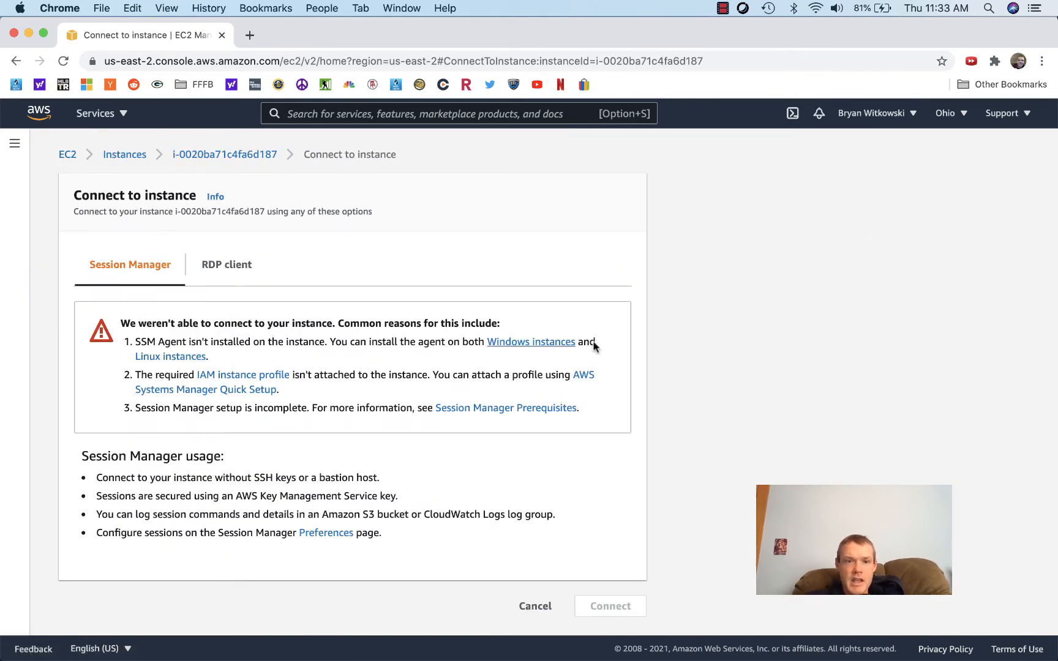
{"action": "left_click", "coordinate": [211, 272]}
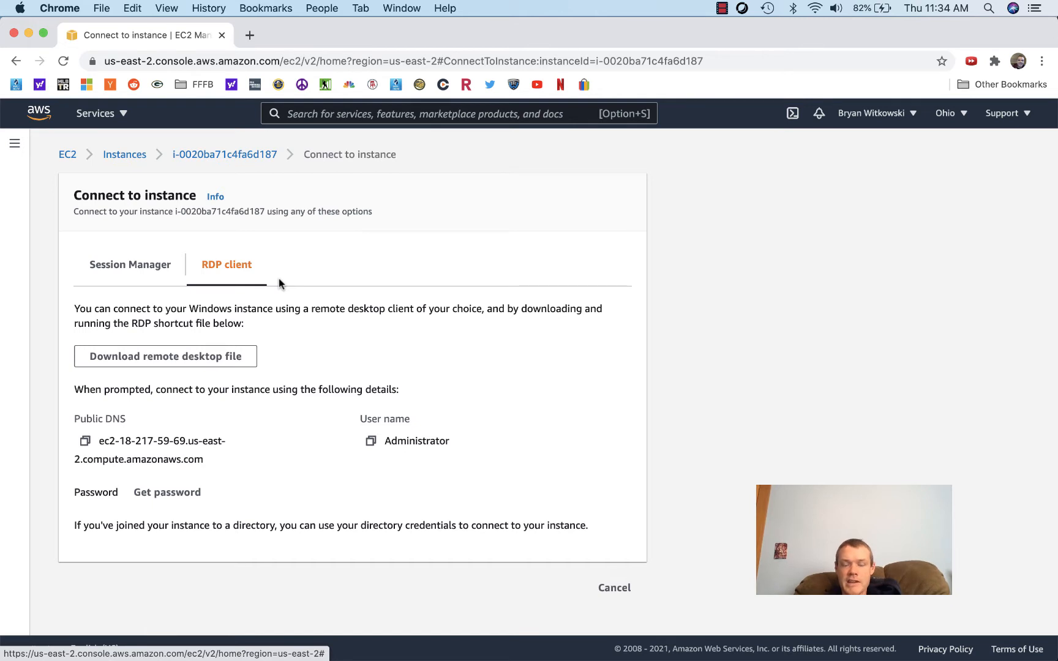
Save the instance's remote desktop file to the Desktop and try to retrieve its Windows password
{"action": "left_click", "coordinate": [213, 362]}
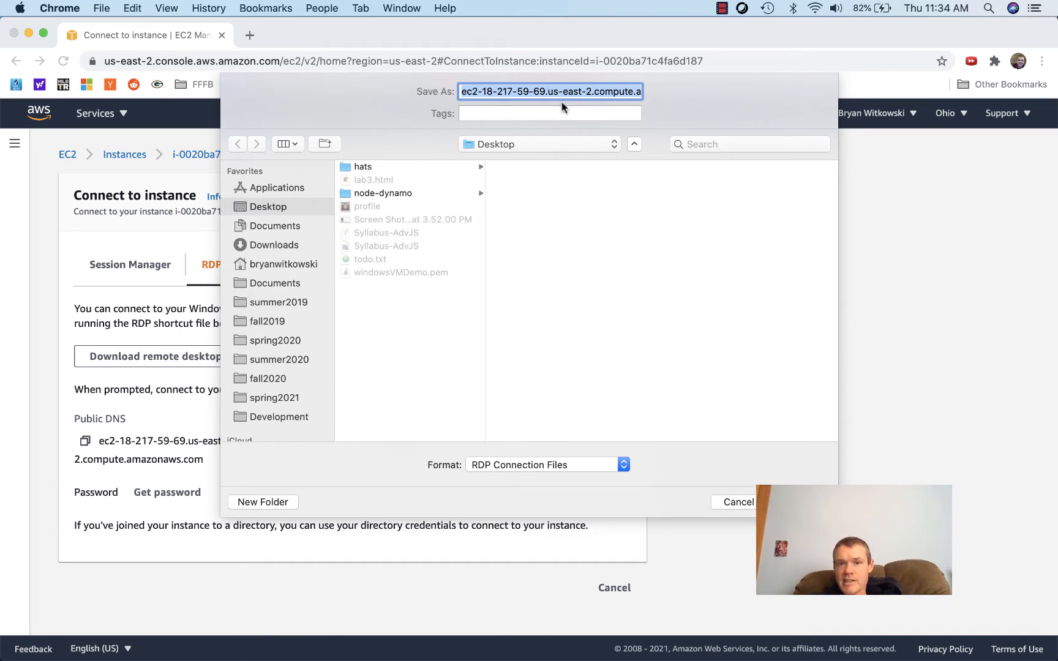
{"action": "left_click", "coordinate": [790, 501]}
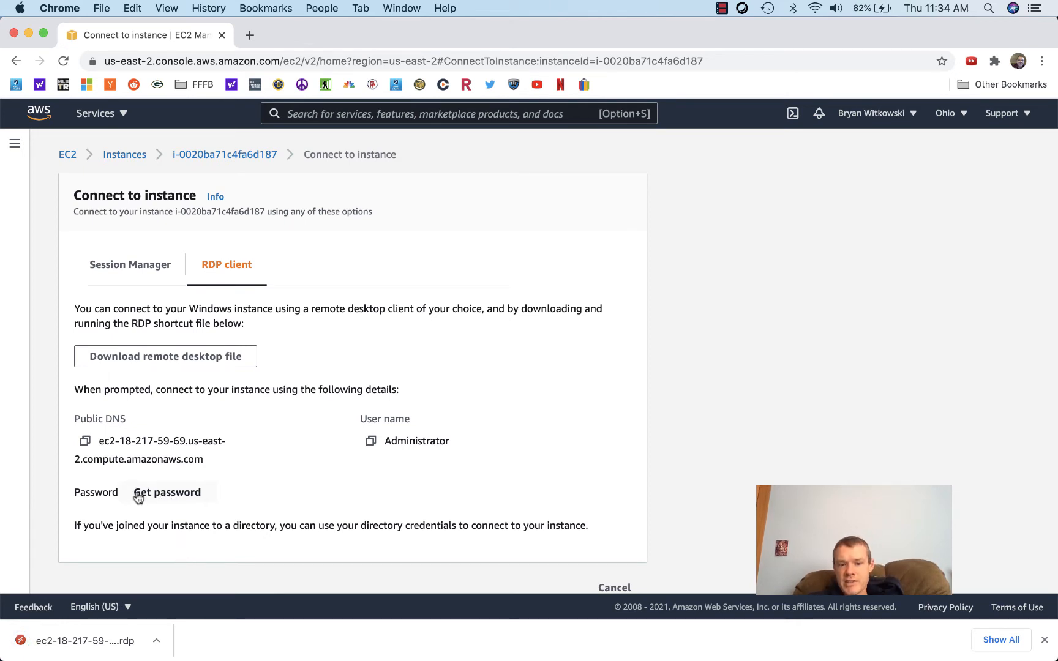
{"action": "left_click", "coordinate": [182, 492]}
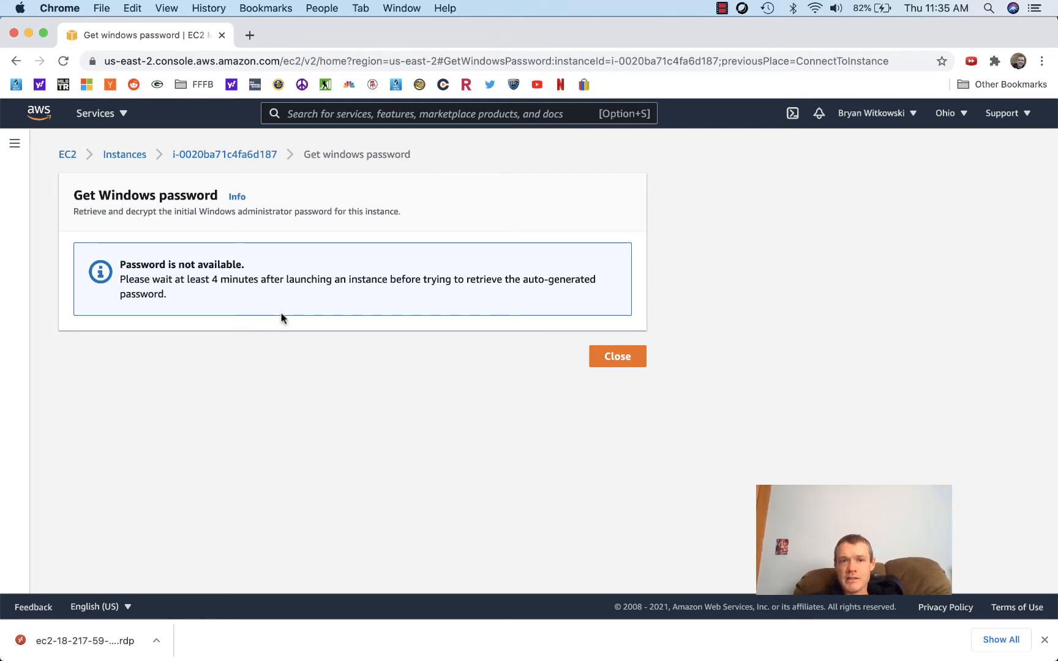
Switch to Finder, open the Desktop's .rdp file in Microsoft Remote Desktop, and continue connecting despite the unverified certificate
{"action": "left_click", "coordinate": [85, 628]}
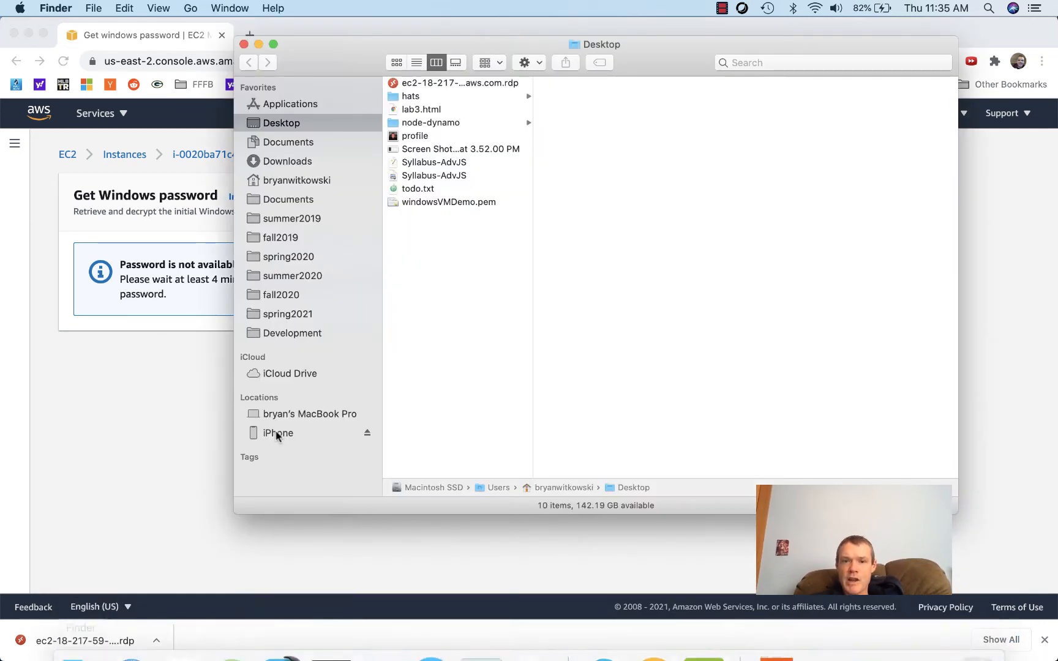
{"action": "left_click", "coordinate": [469, 203]}
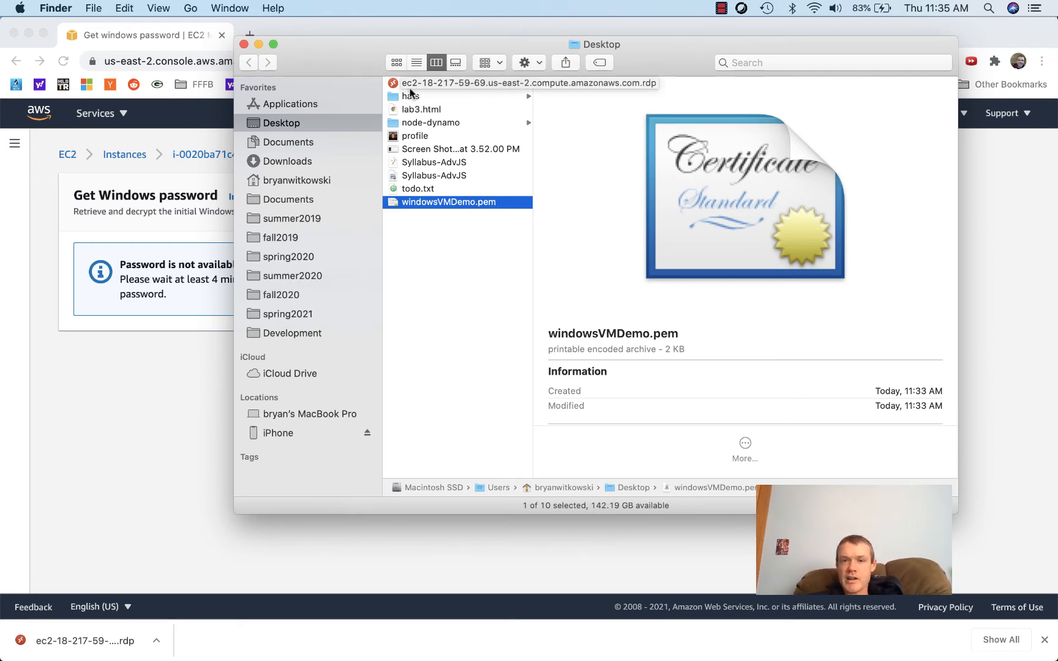
{"action": "left_click", "coordinate": [455, 83]}
{"action": "double_click", "coordinate": [455, 82]}
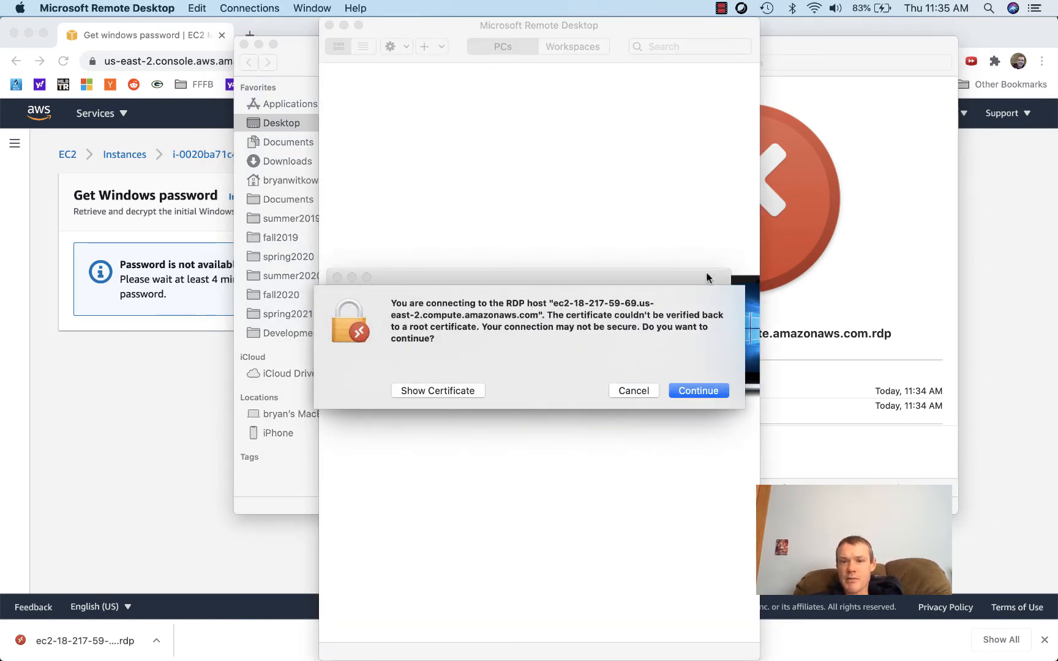
{"action": "left_click", "coordinate": [703, 391]}
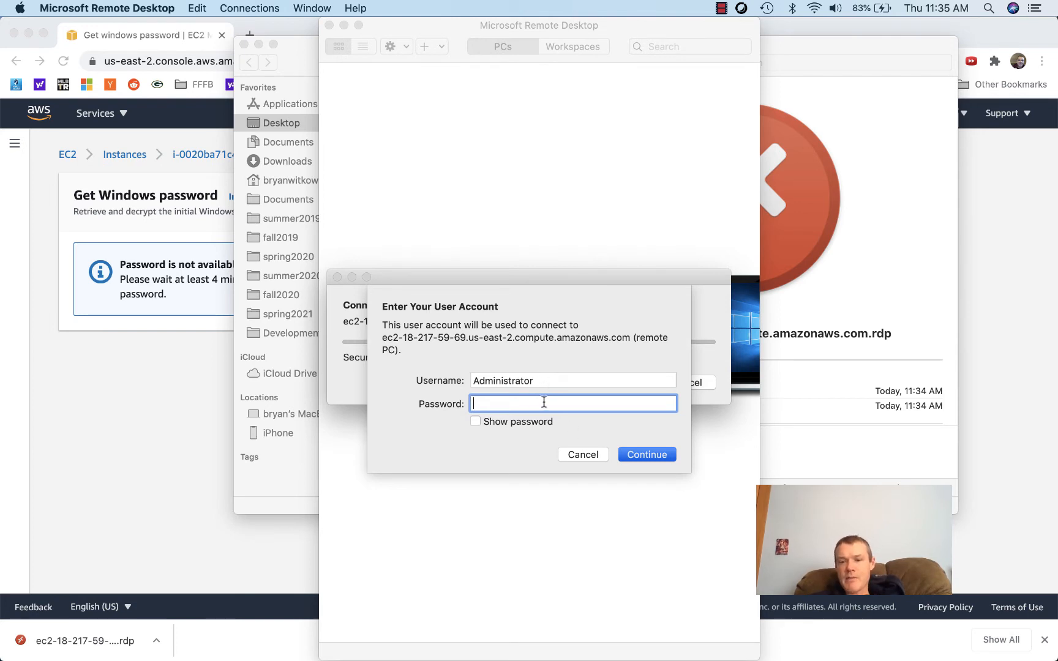
Switch back to the AWS console in Chrome and open the running instance's RDP client connection options
{"action": "left_click", "coordinate": [122, 420]}
{"action": "left_click", "coordinate": [595, 357]}
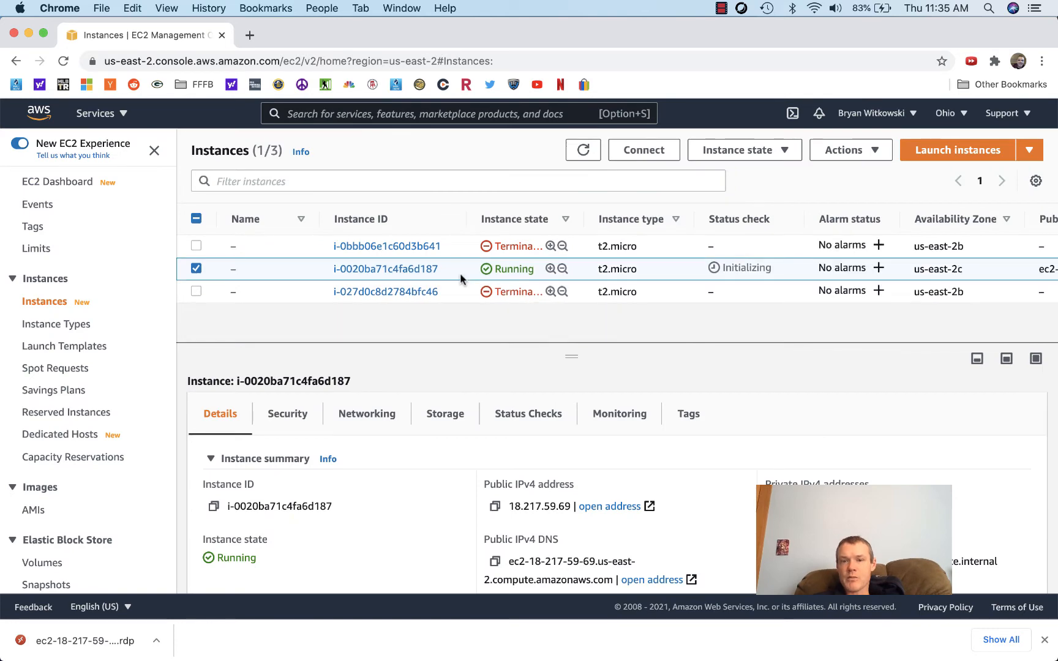
{"action": "left_click", "coordinate": [399, 270]}
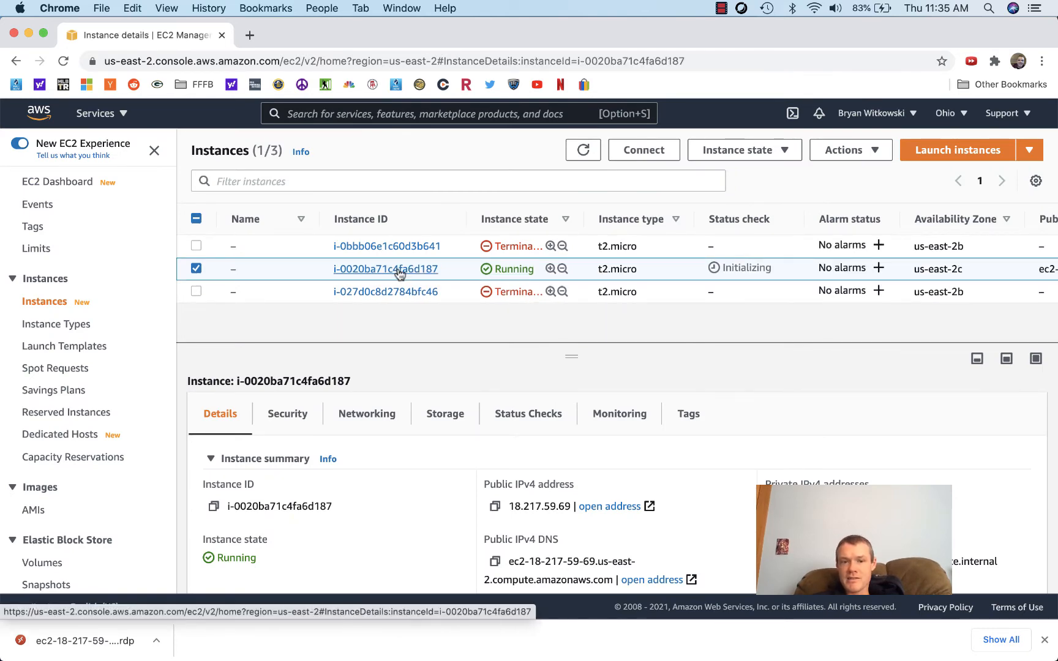
{"action": "scroll", "coordinate": [476, 317], "scroll_direction": "down", "scroll_amount": 5}
{"action": "scroll", "coordinate": [476, 317], "scroll_direction": "down", "scroll_amount": 5}
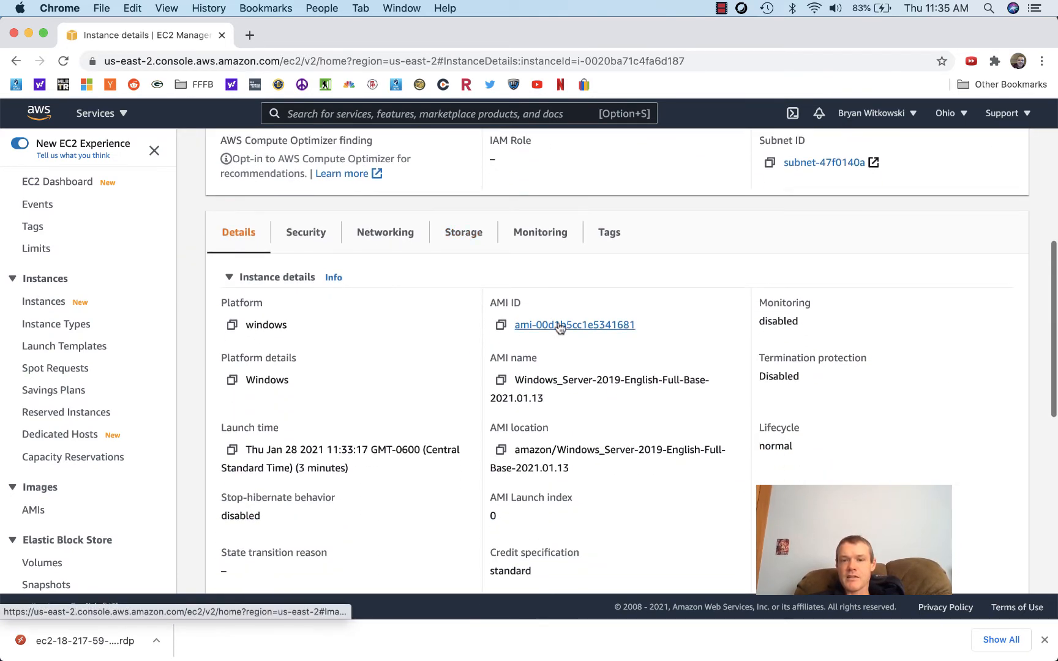
{"action": "scroll", "coordinate": [558, 321], "scroll_direction": "up", "scroll_amount": 10}
{"action": "left_click", "coordinate": [856, 196]}
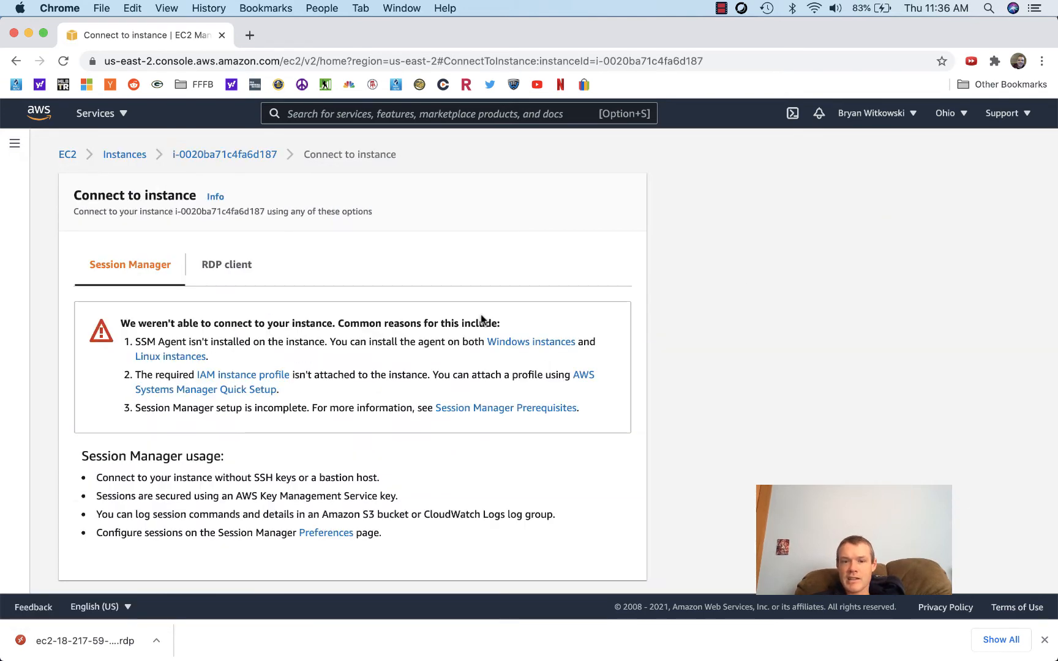
{"action": "left_click", "coordinate": [243, 269]}
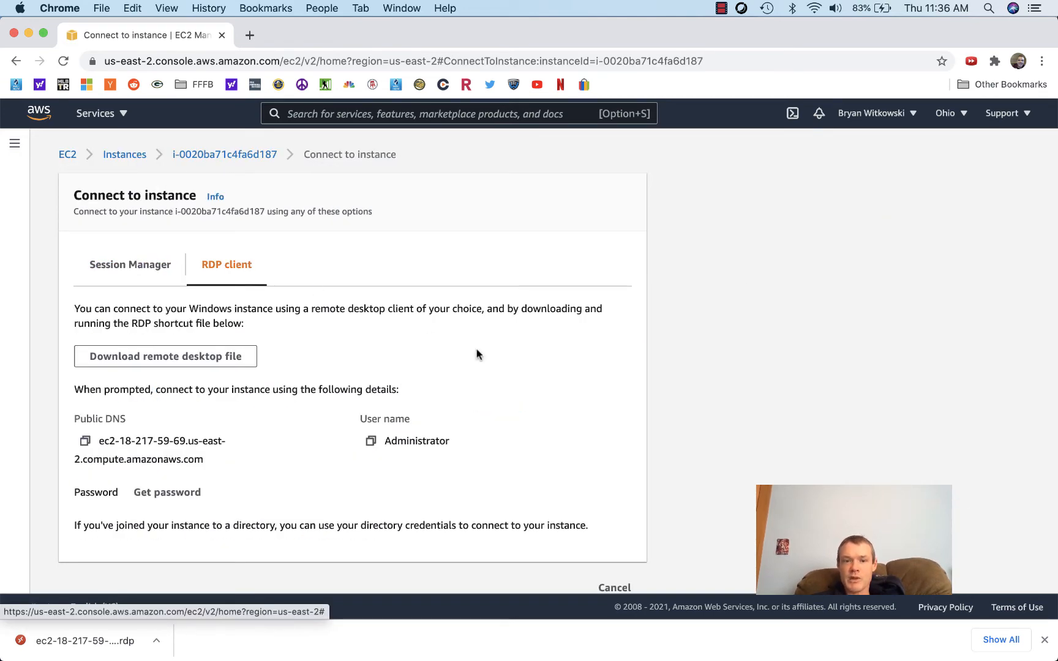
Retrieve the instance's Windows password by decrypting it with the windowsVMDemo.pem key pair file from the Desktop
{"action": "scroll", "coordinate": [477, 355], "scroll_direction": "down", "scroll_amount": 1}
{"action": "left_click", "coordinate": [175, 472]}
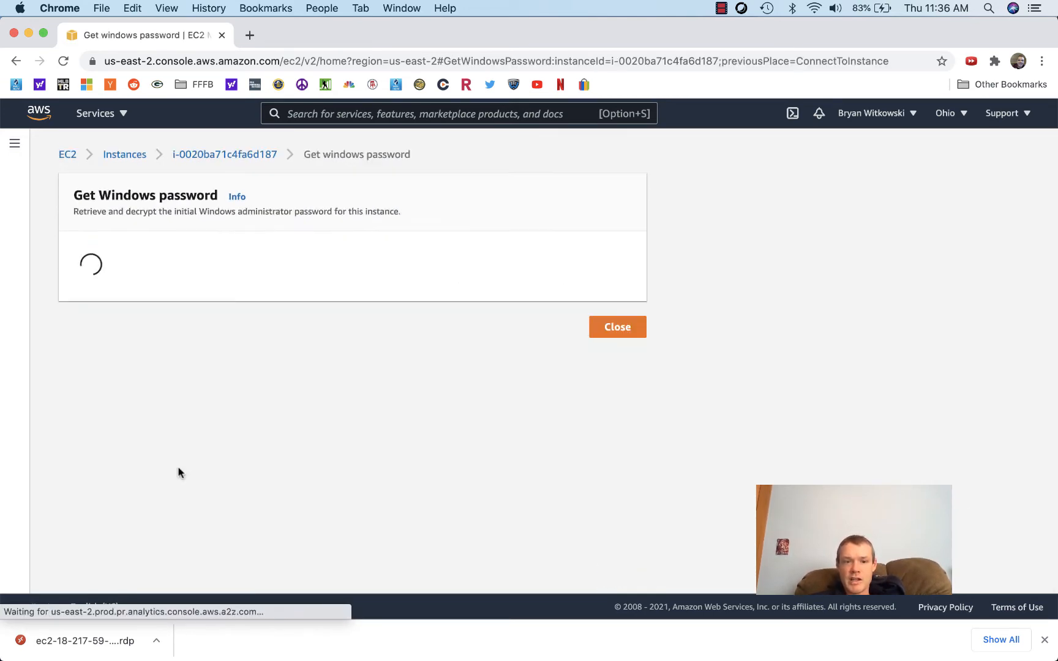
{"action": "left_click", "coordinate": [135, 384]}
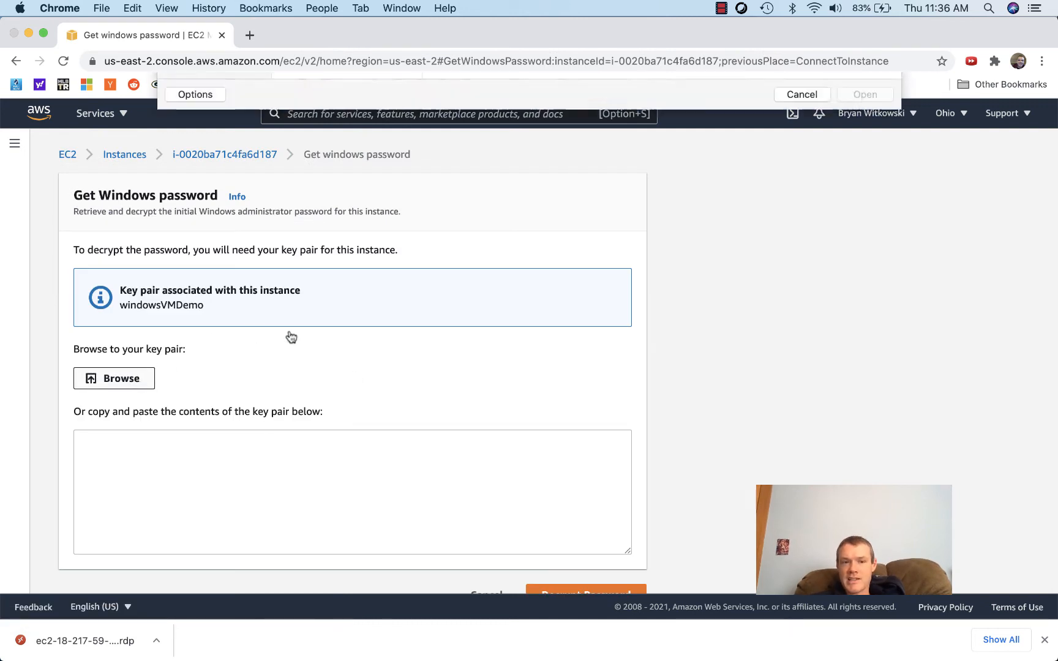
{"action": "left_click", "coordinate": [338, 229]}
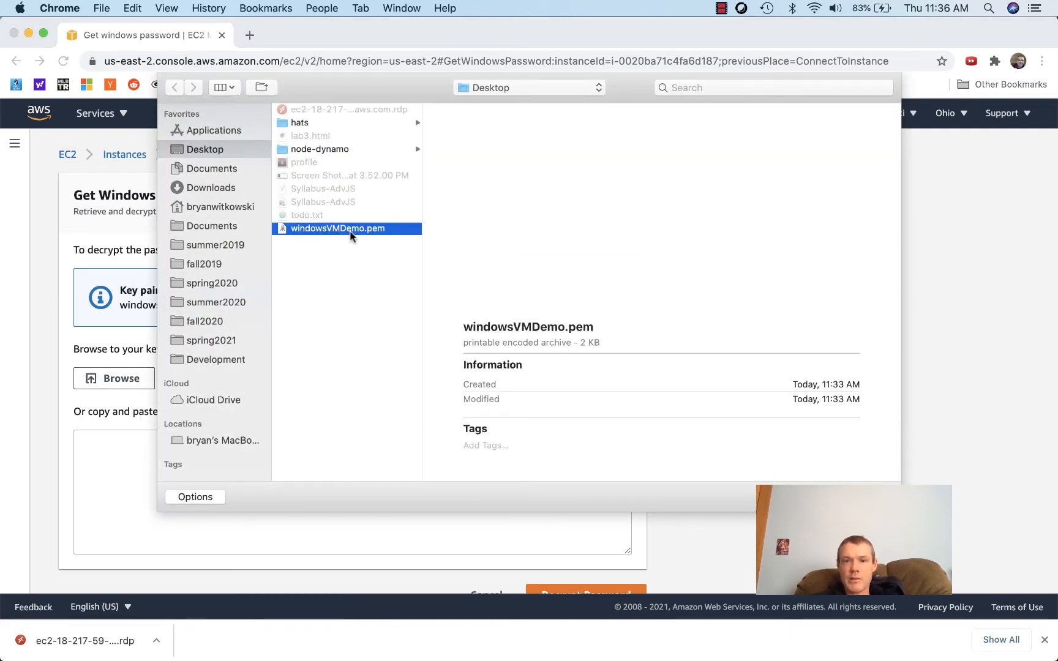
{"action": "left_click", "coordinate": [870, 497]}
{"action": "scroll", "coordinate": [511, 450], "scroll_direction": "down", "scroll_amount": 2}
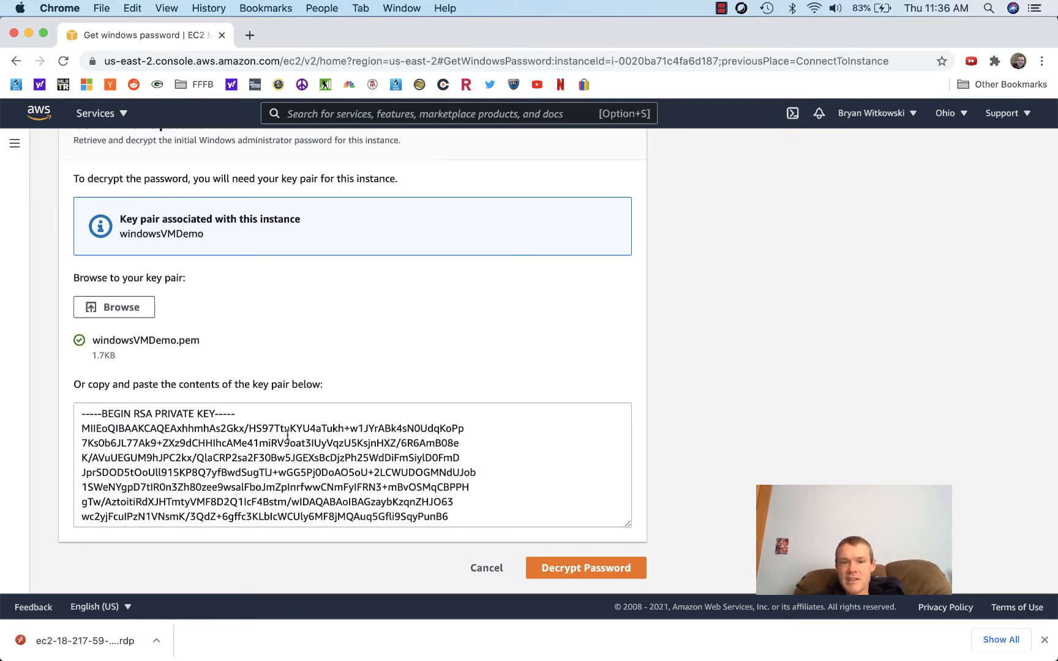
{"action": "left_click", "coordinate": [575, 570]}
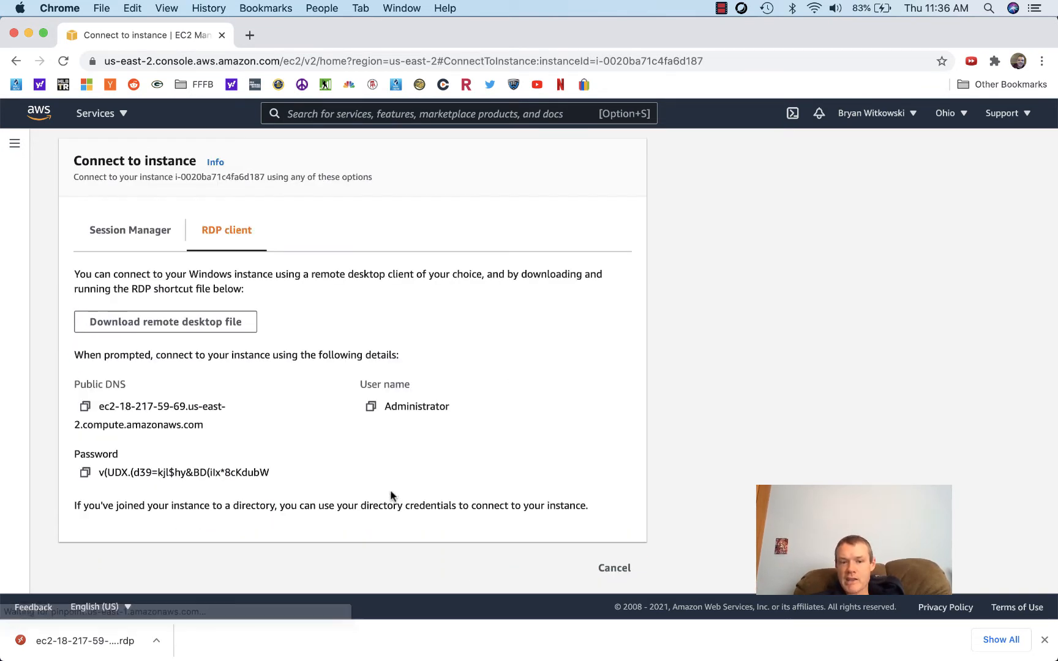
Copy the decrypted password, switch to Microsoft Remote Desktop, paste it into the Administrator account's password field unmasked, and continue connecting
{"action": "left_click", "coordinate": [85, 474]}
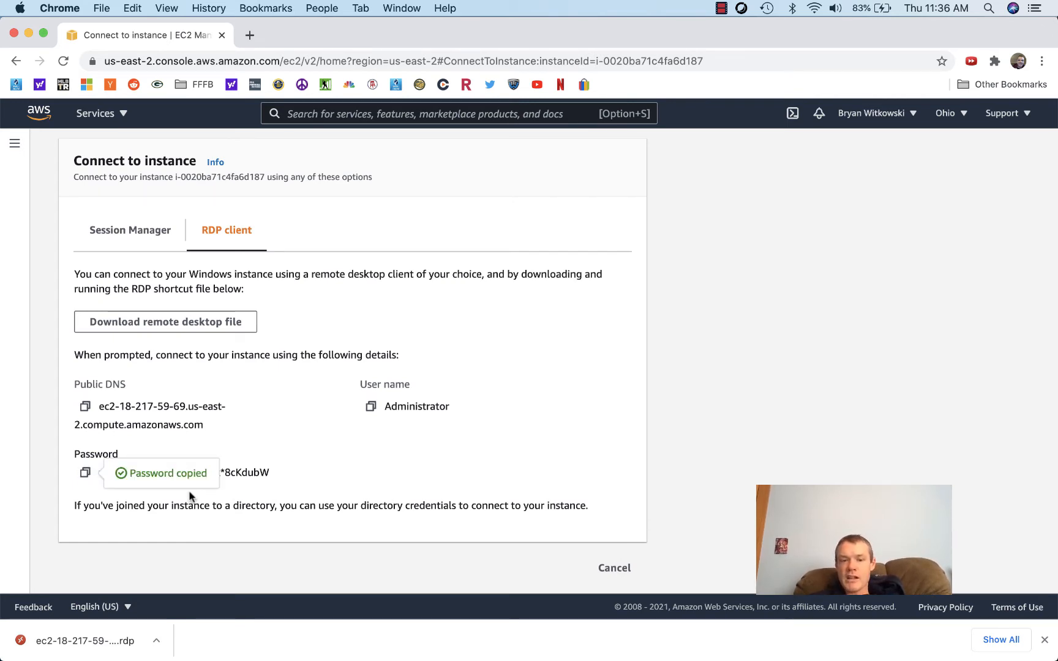
{"action": "key", "text": "super+Tab"}
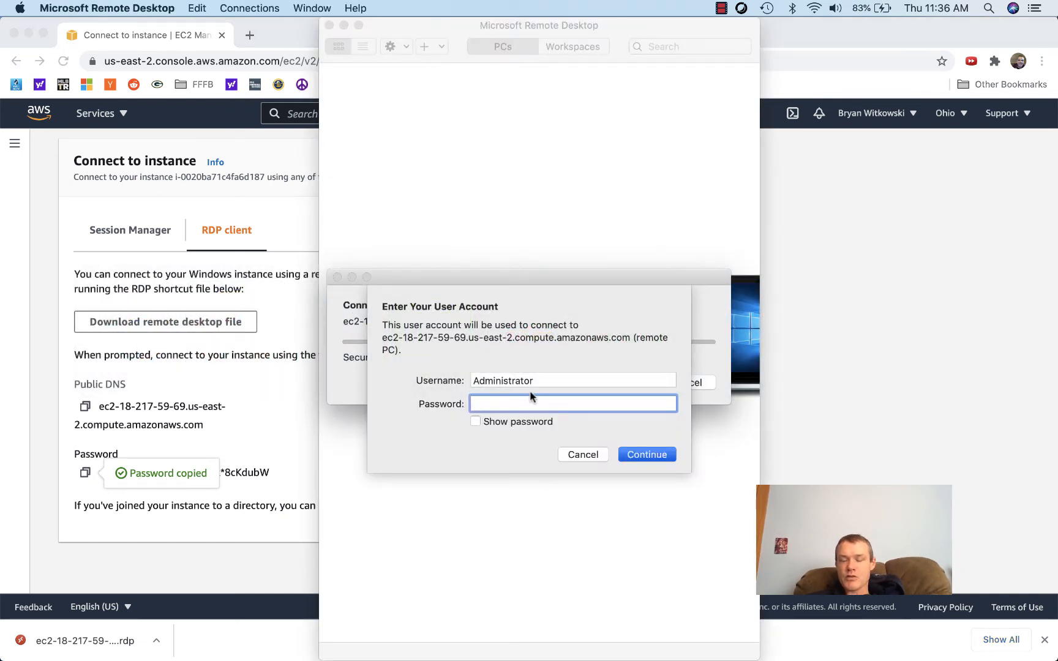
{"action": "key", "text": "super+v"}
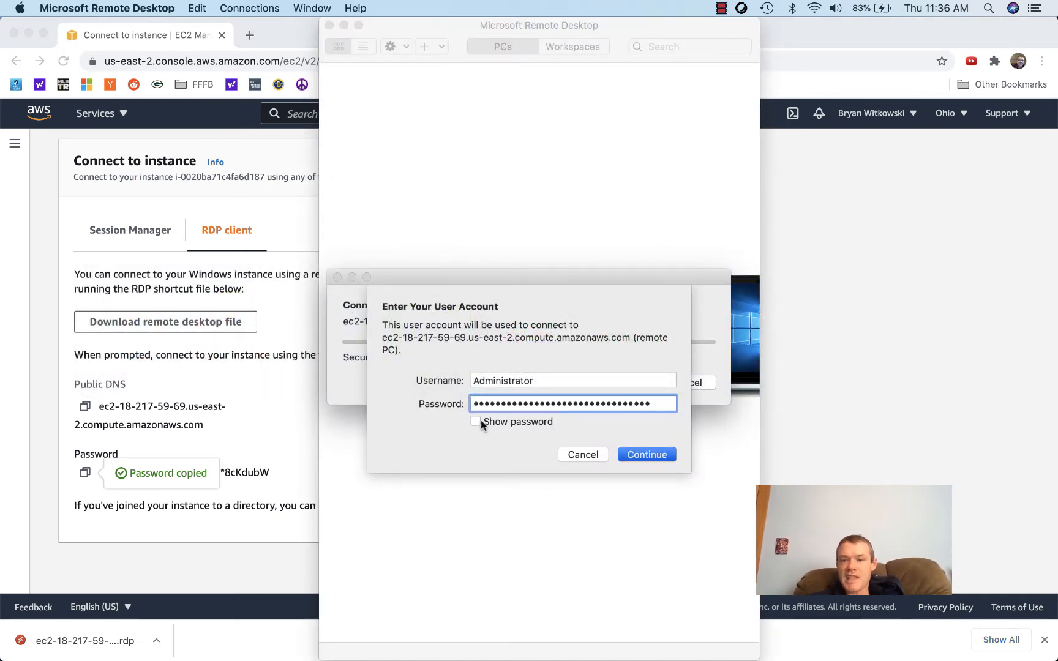
{"action": "left_click", "coordinate": [480, 420]}
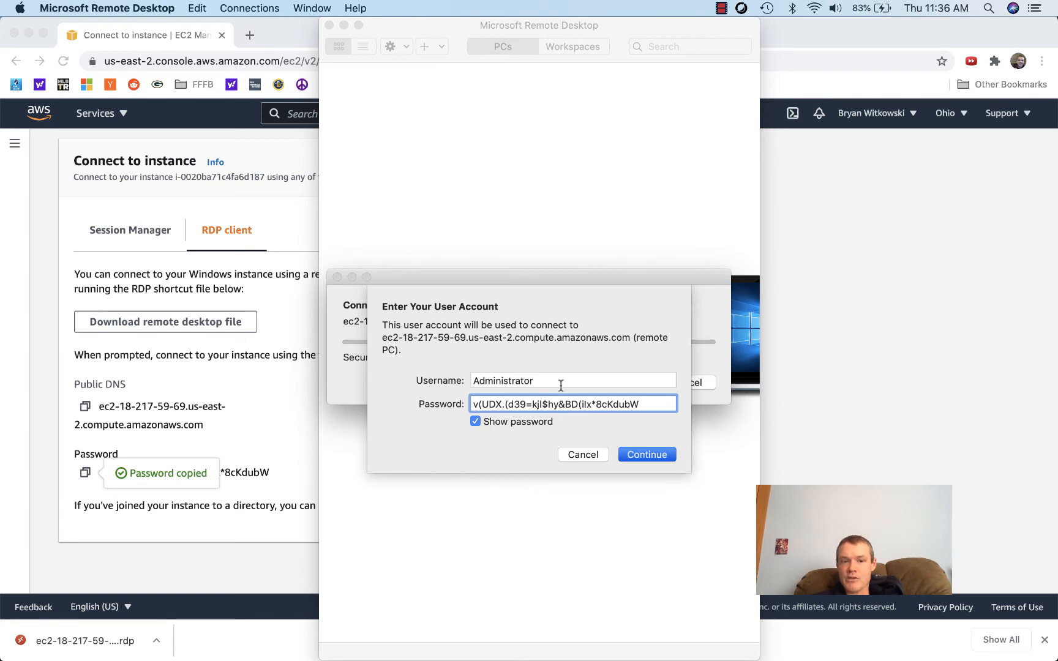
{"action": "left_click", "coordinate": [648, 454]}
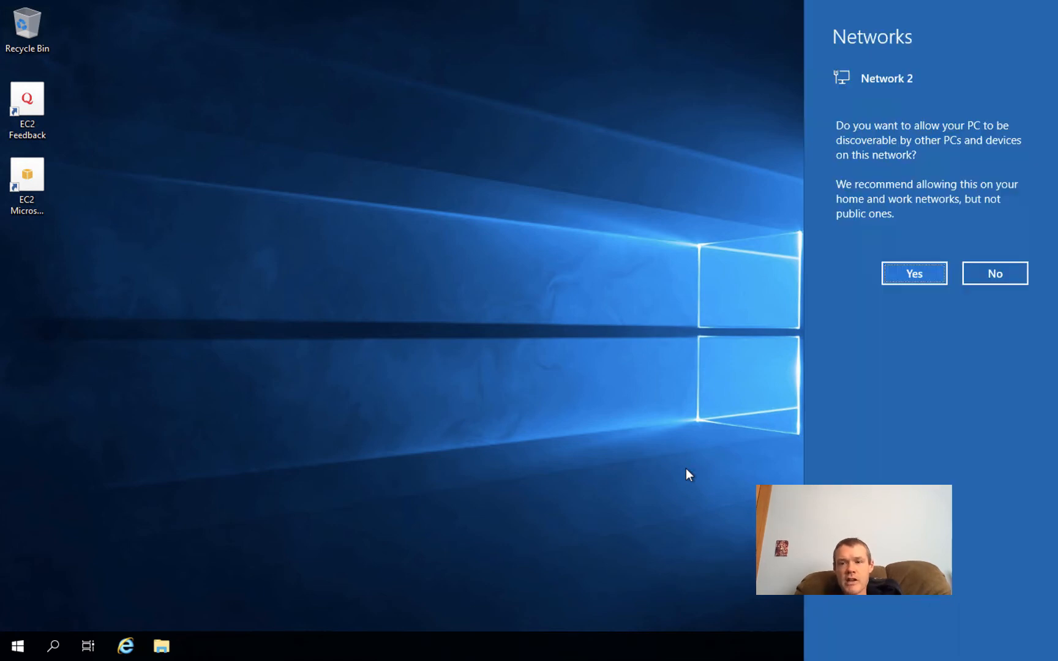
Decline network discoverability for the virtual machine and close the cmd.exe start-up window
{"action": "left_click", "coordinate": [973, 274]}
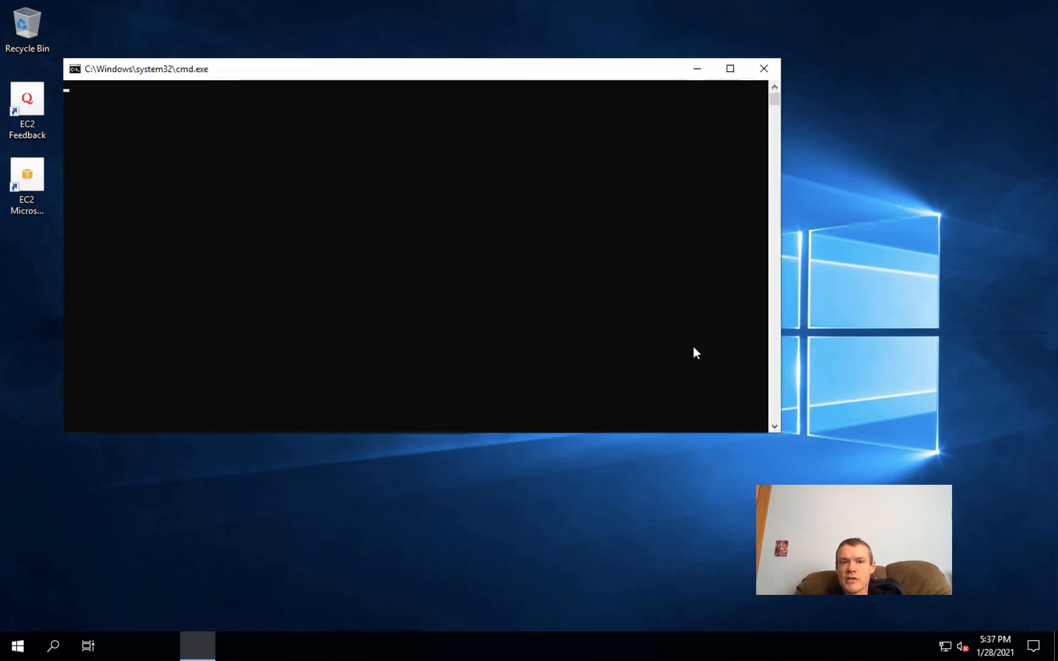
{"action": "left_click", "coordinate": [764, 70]}
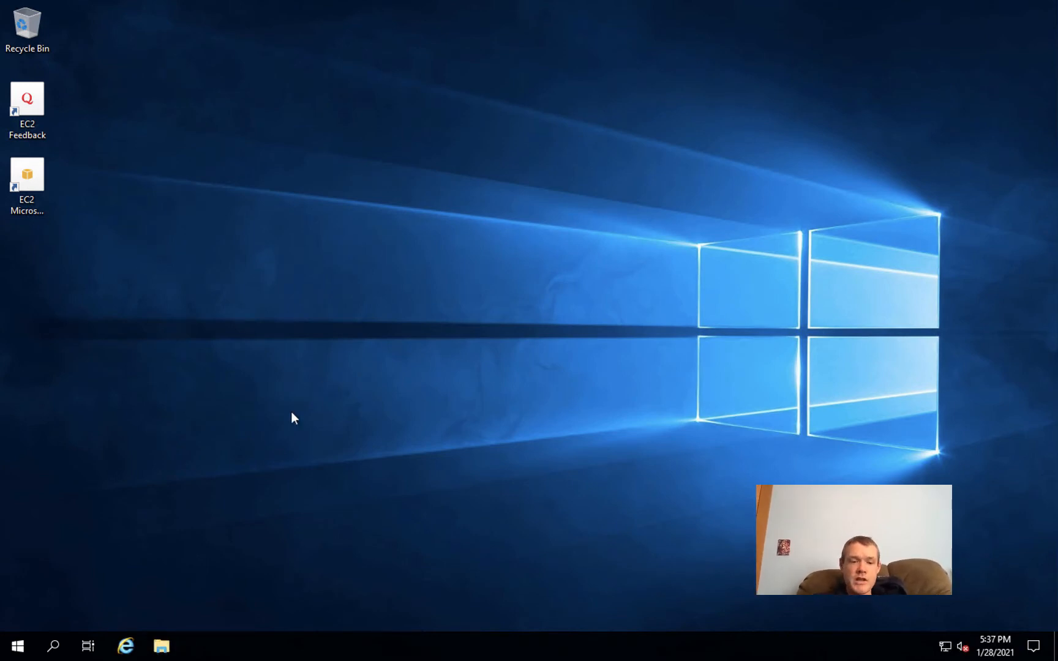
Find and open Command Prompt on the virtual machine and list the Administrator folder's contents with dir
{"action": "left_click", "coordinate": [14, 643]}
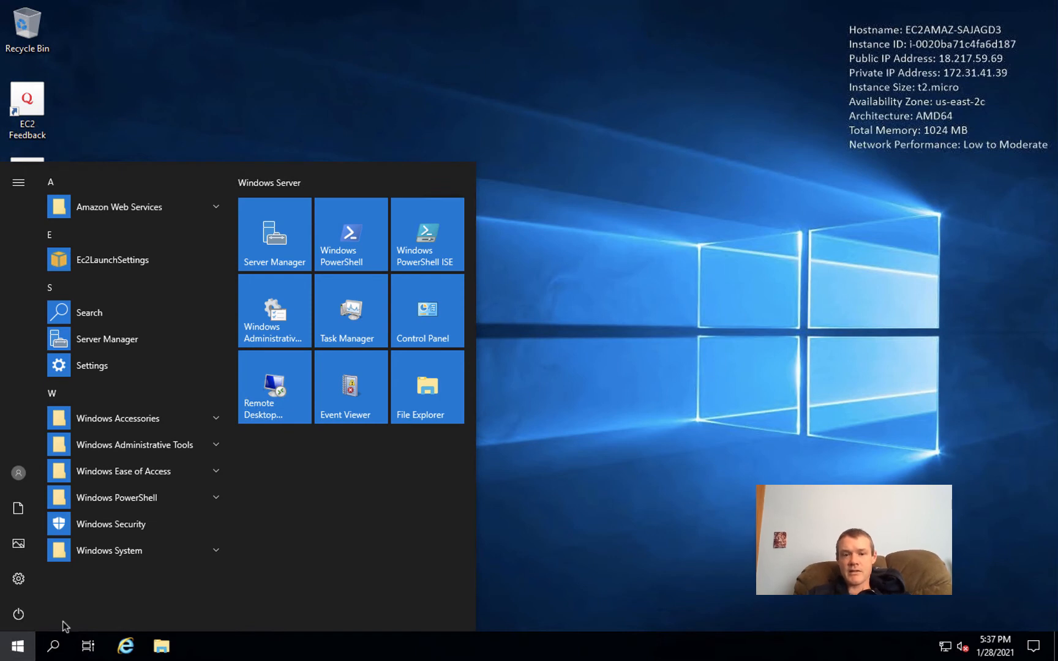
{"action": "type", "text": "cmd"}
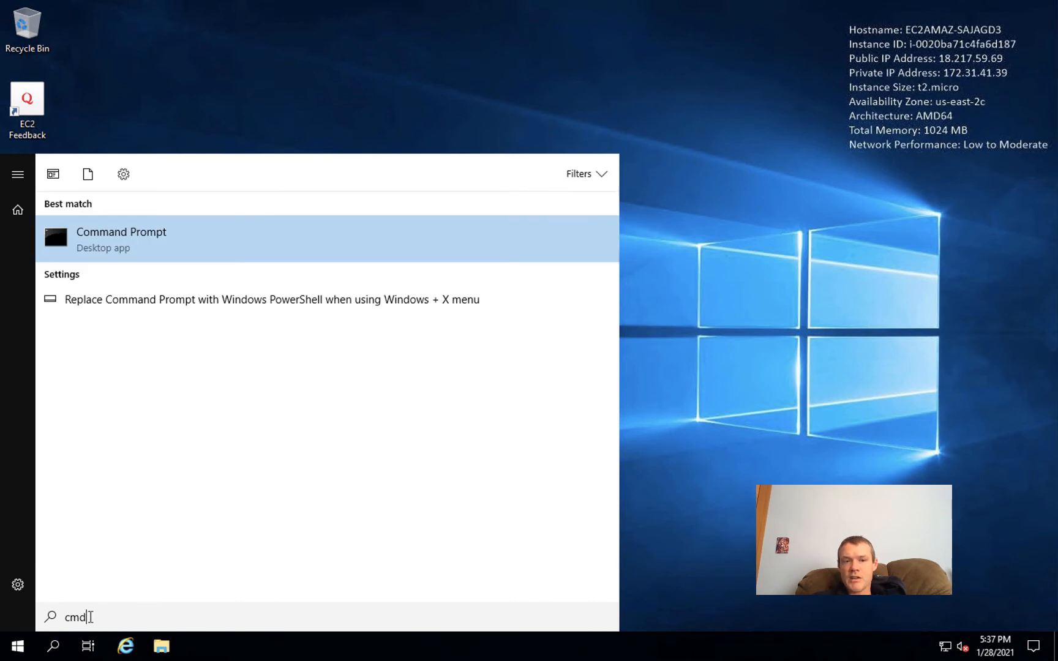
{"action": "left_click", "coordinate": [136, 239]}
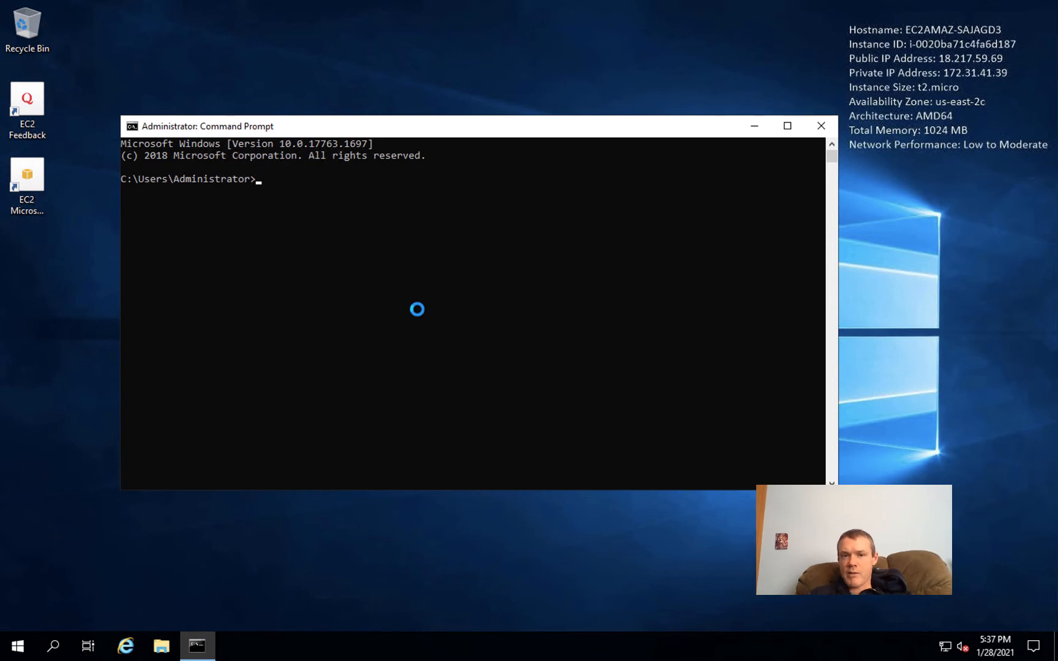
{"action": "type", "text": "dir"}
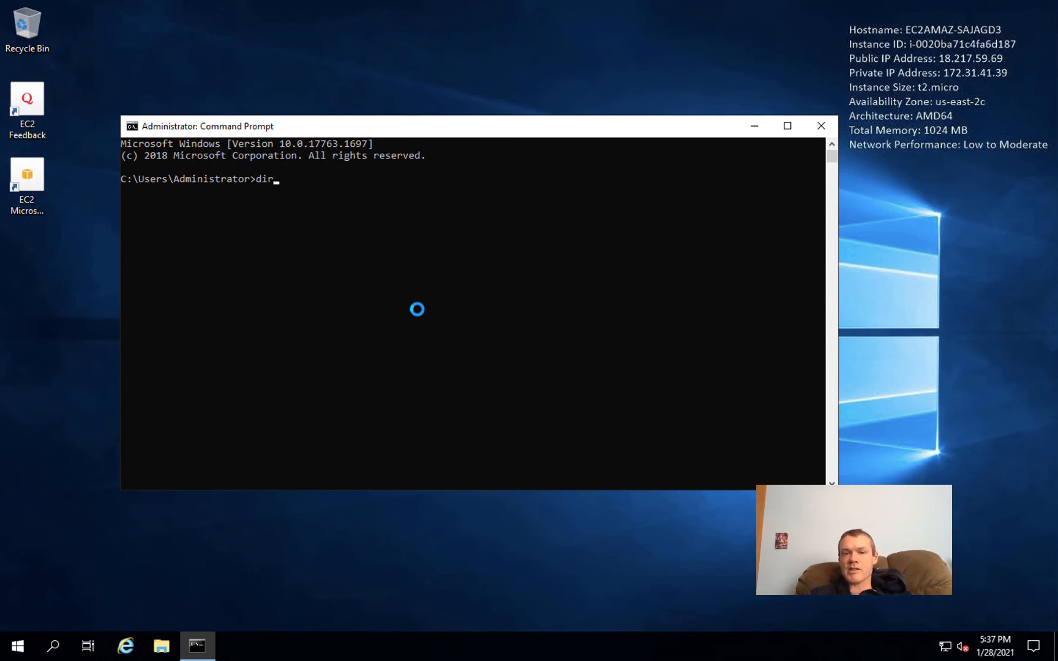
{"action": "key", "text": "Return"}
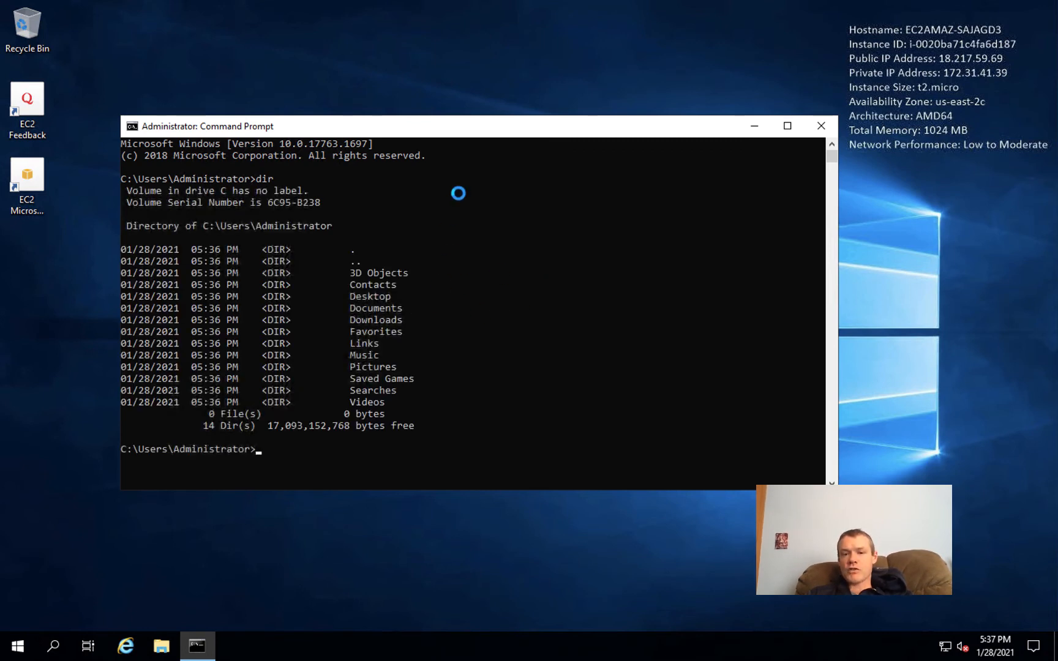
Change the Command Prompt's working directory to the Desktop folder with cd Desktop
{"action": "type", "text": "cd "}
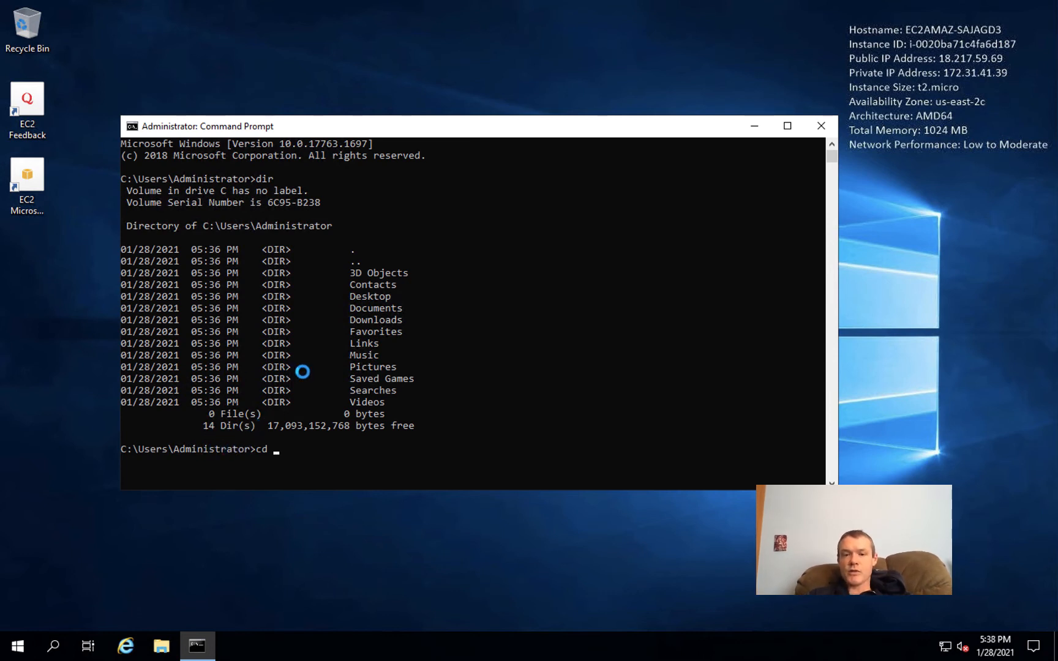
{"action": "type", "text": "Dsk"}
{"action": "key", "text": "BackSpace"}
{"action": "key", "text": "BackSpace"}
{"action": "type", "text": "esktop"}
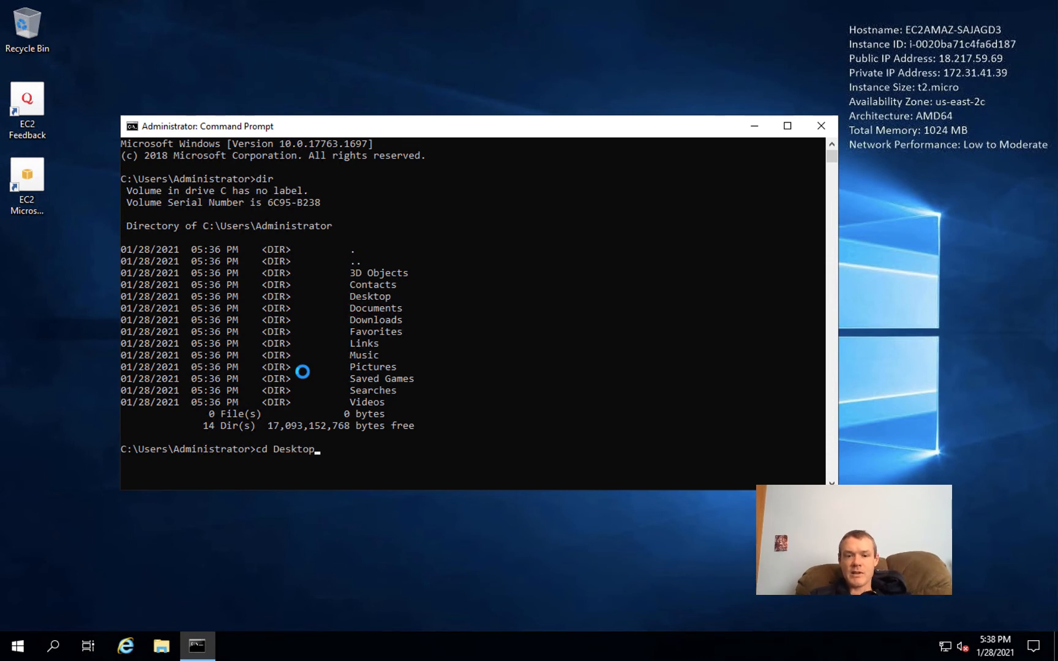
{"action": "key", "text": "Return"}
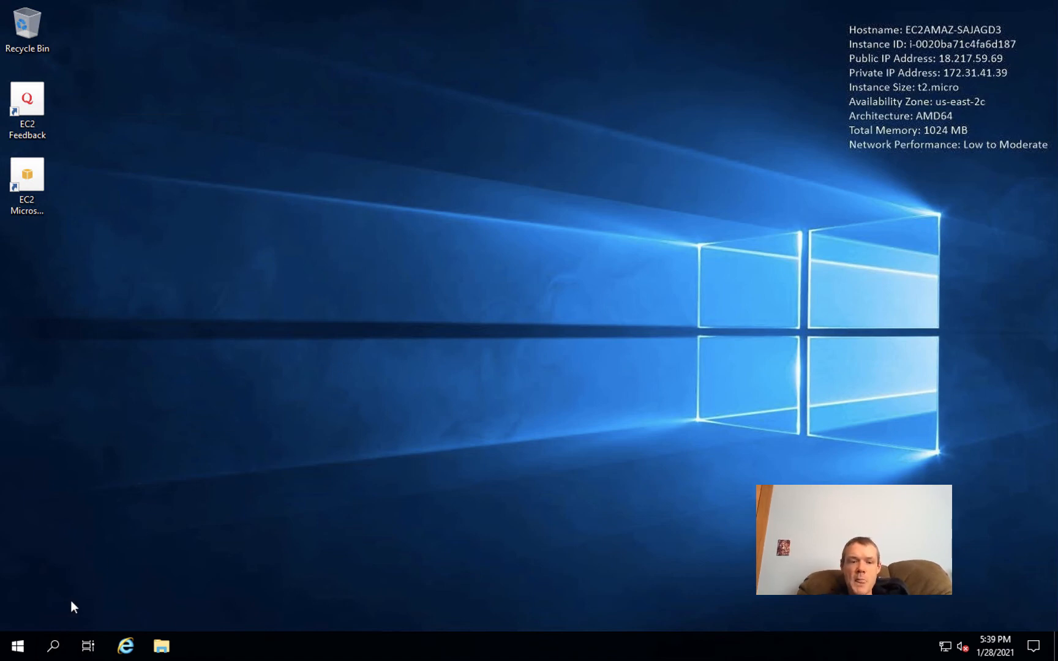
Disconnect the remote session from the virtual machine and return to the AWS console in Chrome
{"action": "left_click", "coordinate": [17, 646]}
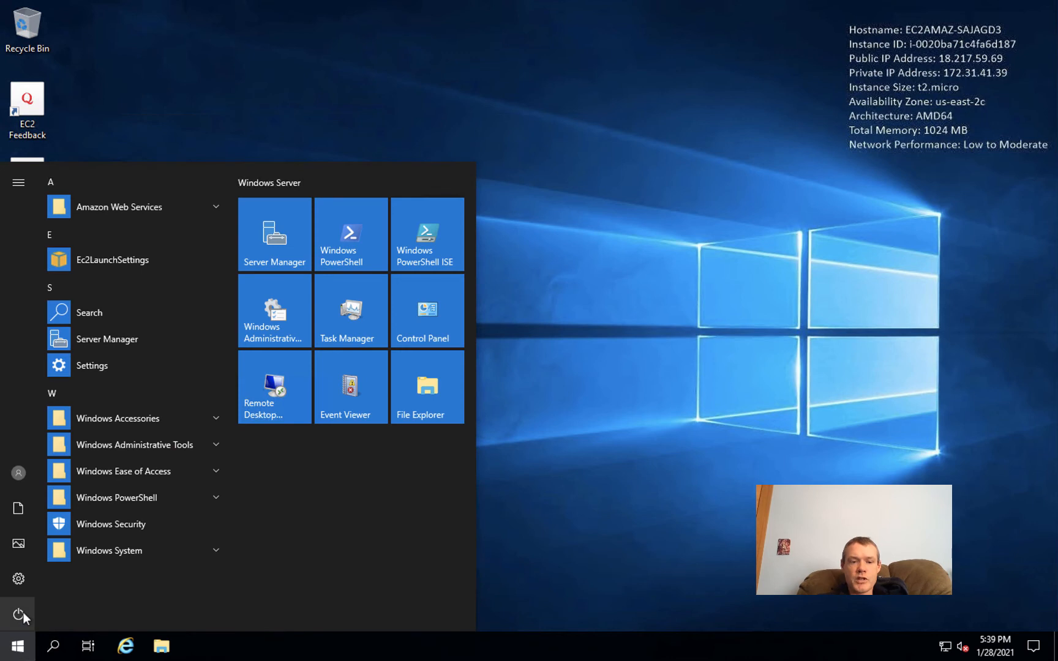
{"action": "left_click", "coordinate": [24, 612]}
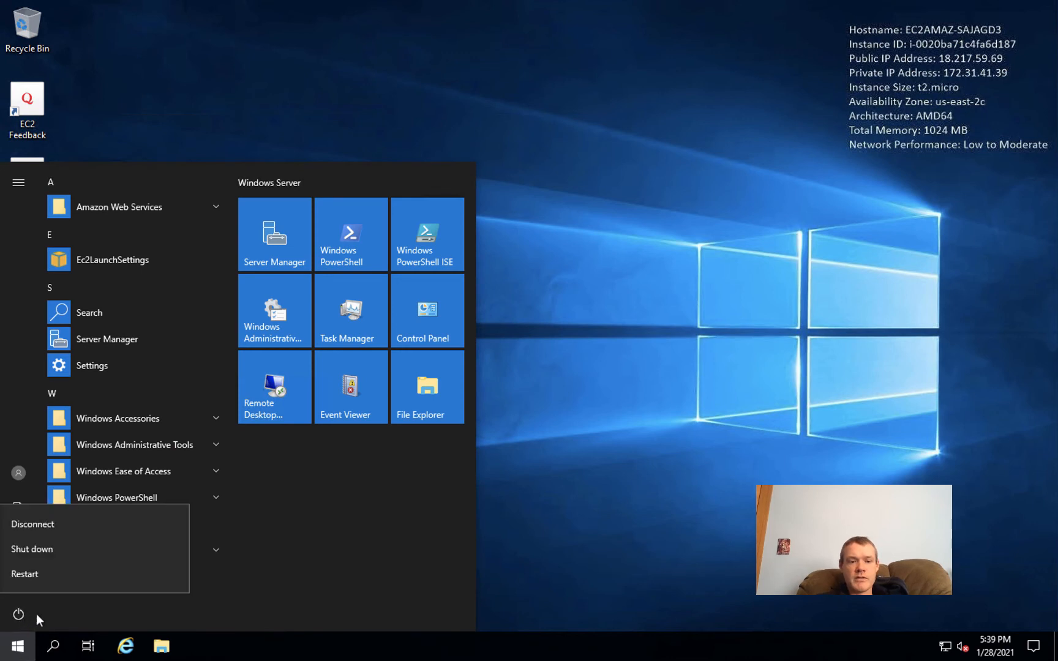
{"action": "left_click", "coordinate": [34, 526]}
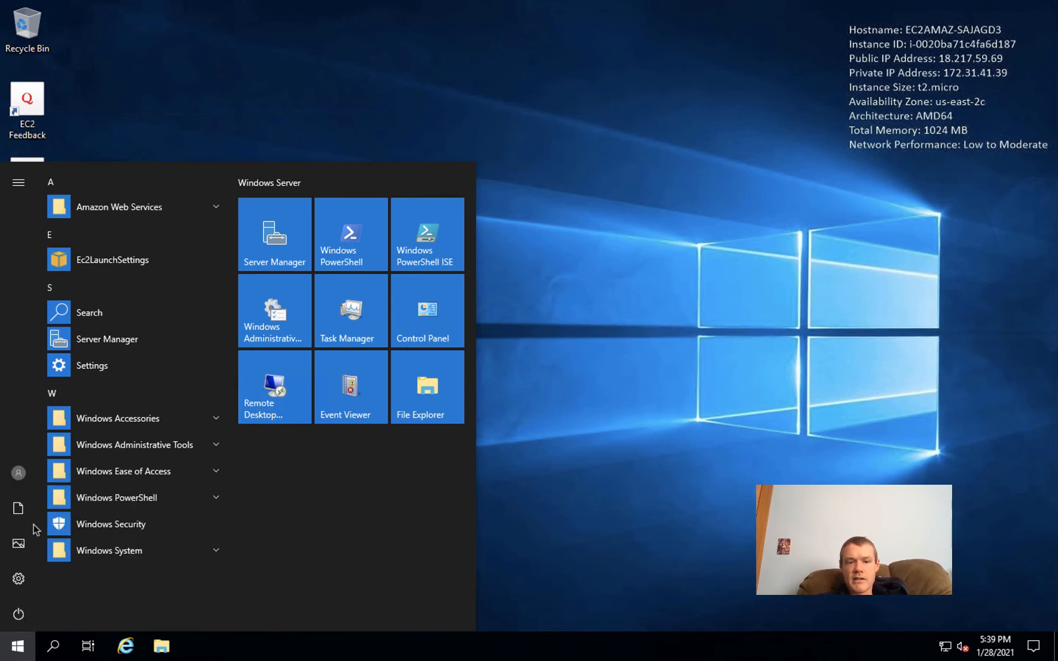
{"action": "left_click", "coordinate": [224, 370]}
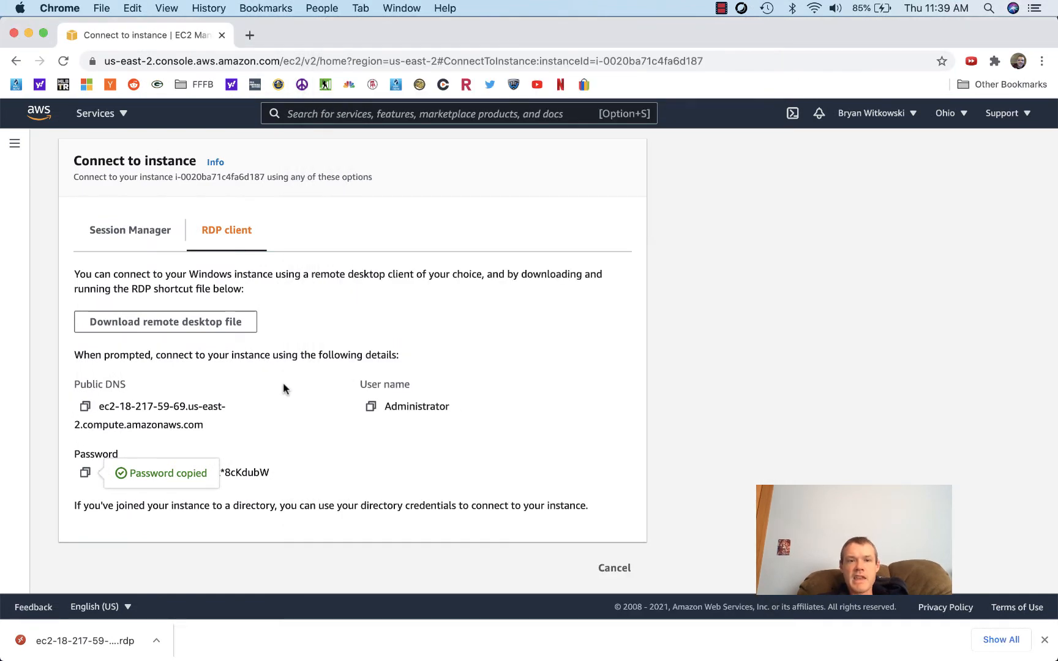
Go to the EC2 dashboard, open its running instances, and remove the running-state filter to list all instances
{"action": "left_click", "coordinate": [120, 114]}
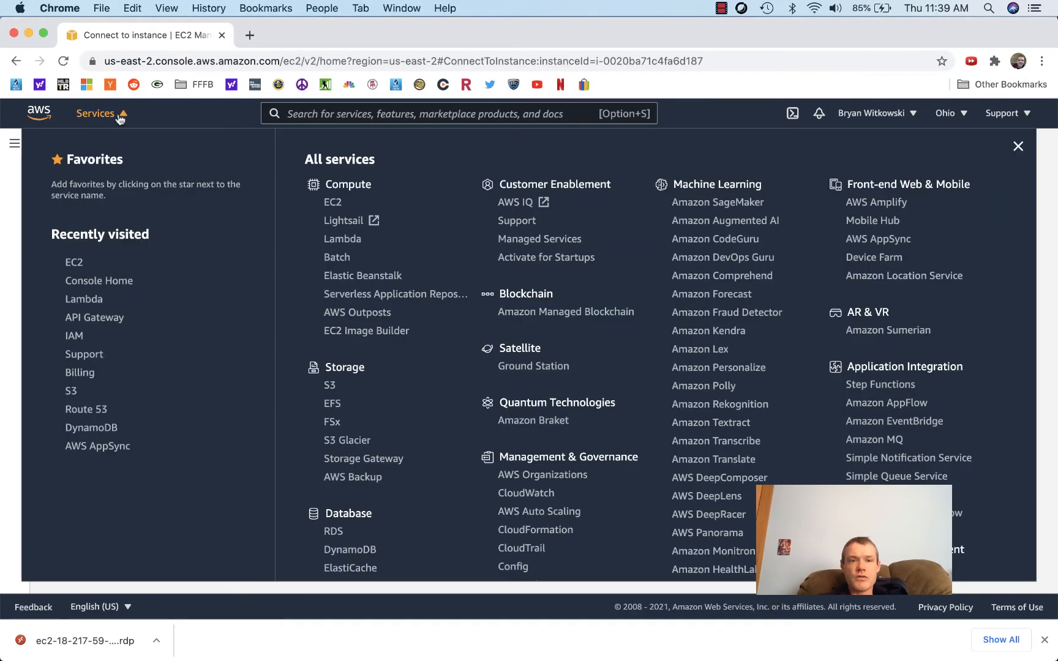
{"action": "left_click", "coordinate": [73, 262]}
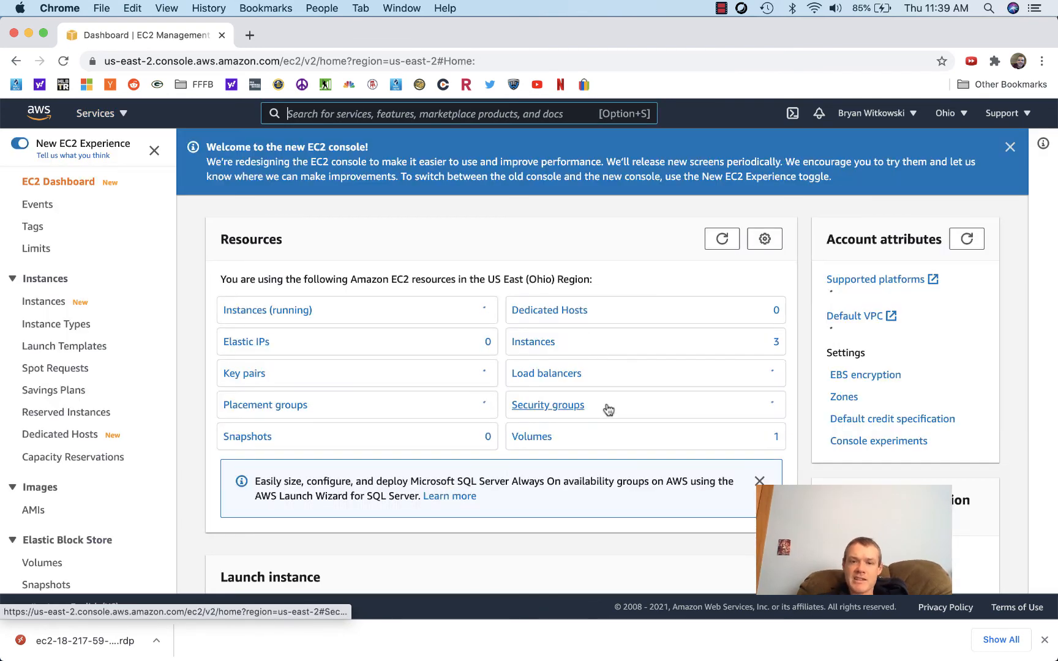
{"action": "left_click", "coordinate": [279, 312]}
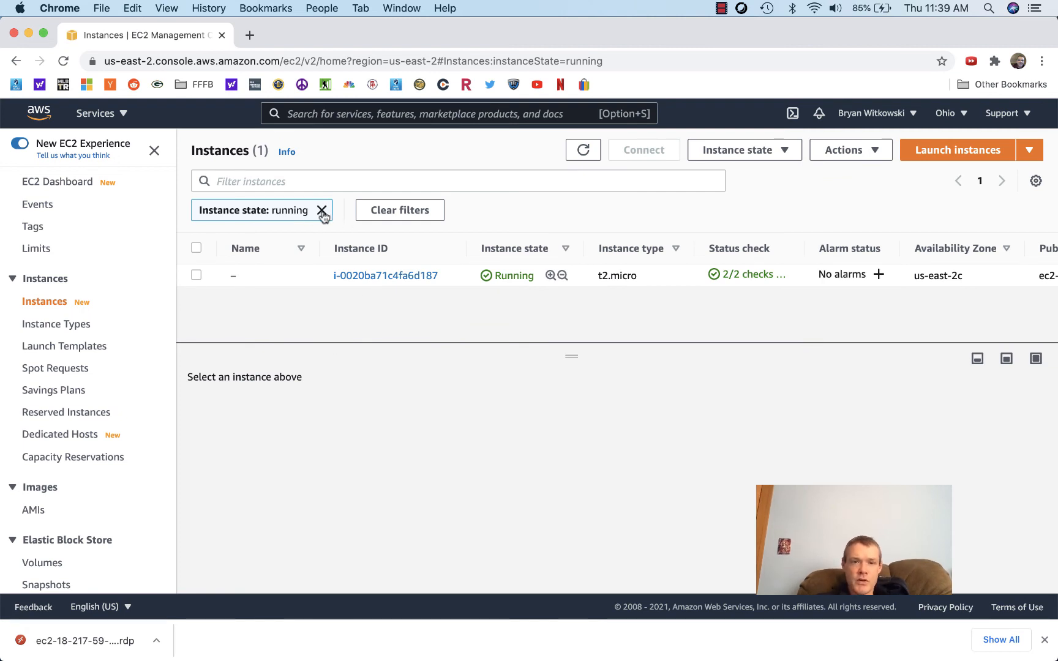
{"action": "left_click", "coordinate": [321, 211]}
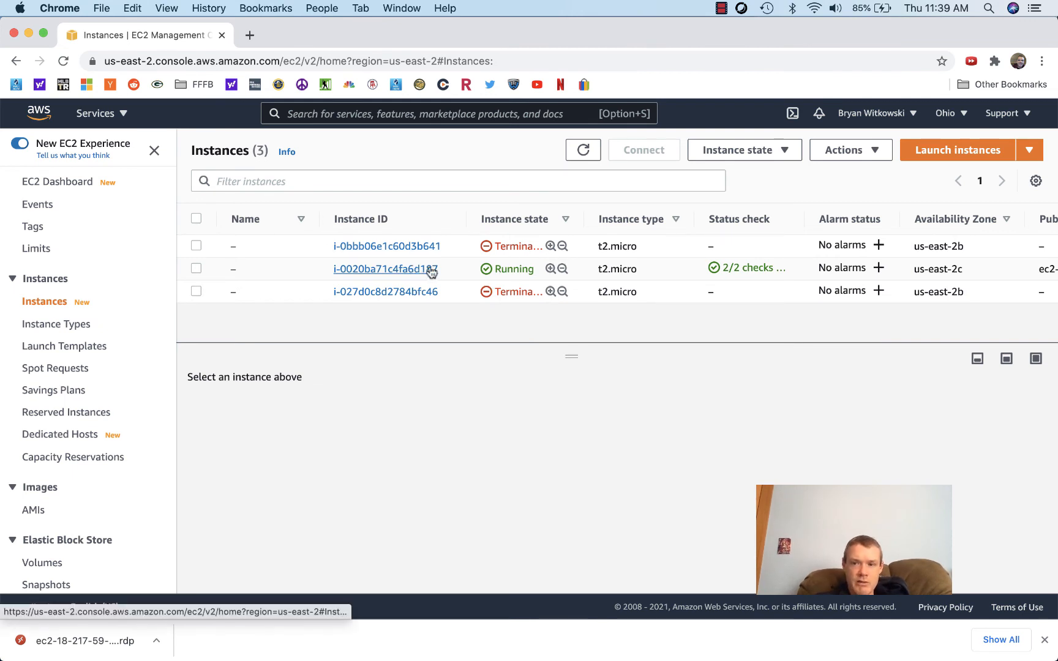
Stop the running t2.micro instance in availability zone us-east-2c and confirm the stop request
{"action": "left_click", "coordinate": [197, 268]}
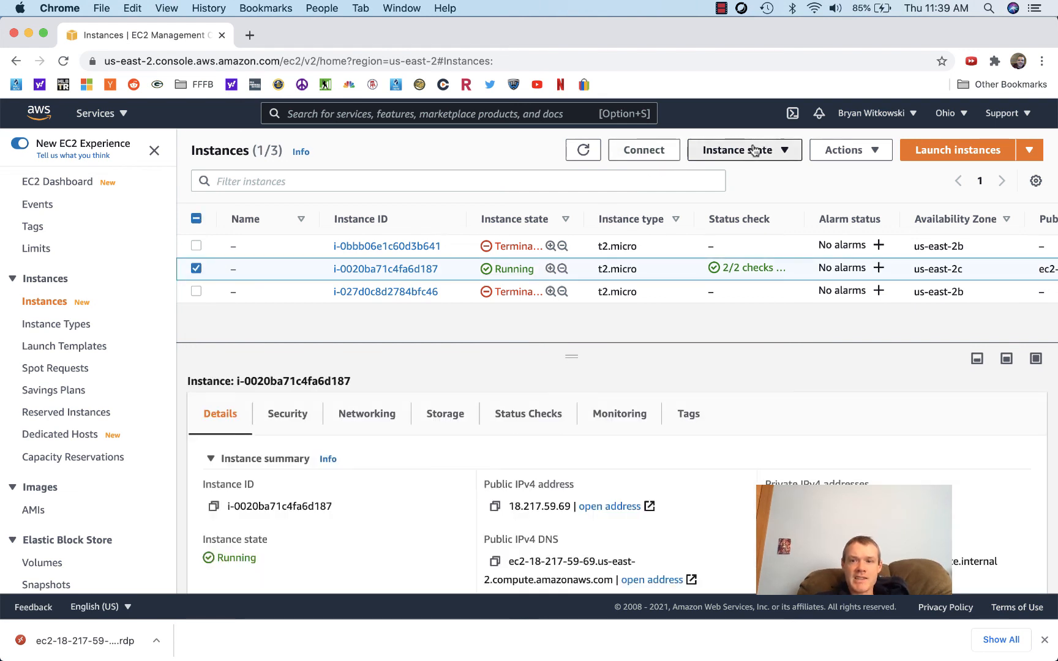
{"action": "left_click", "coordinate": [754, 150]}
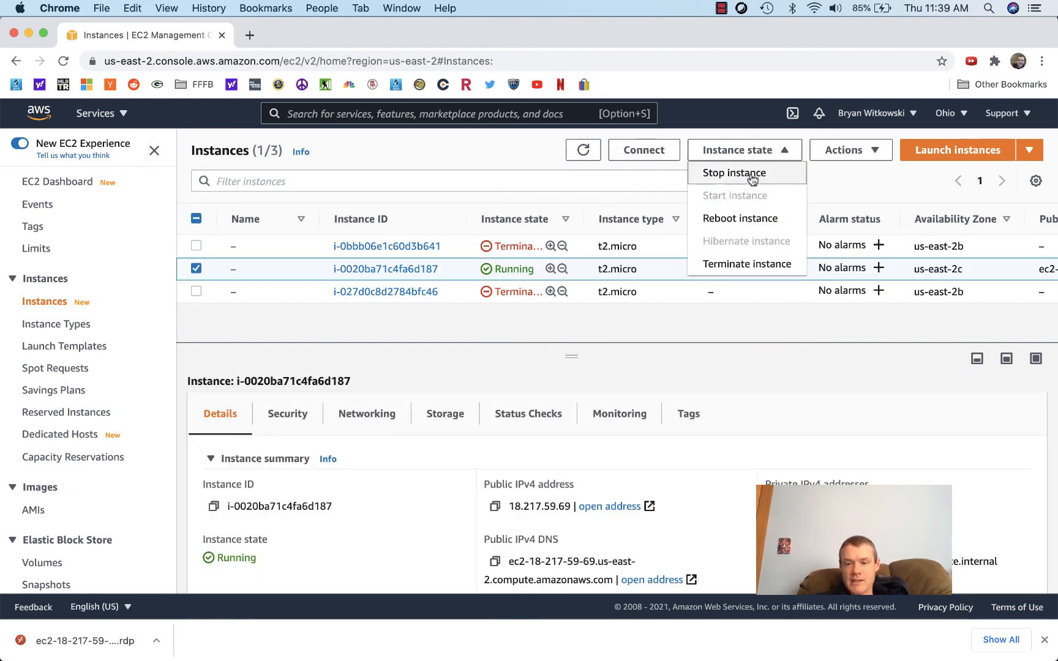
{"action": "left_click", "coordinate": [752, 178]}
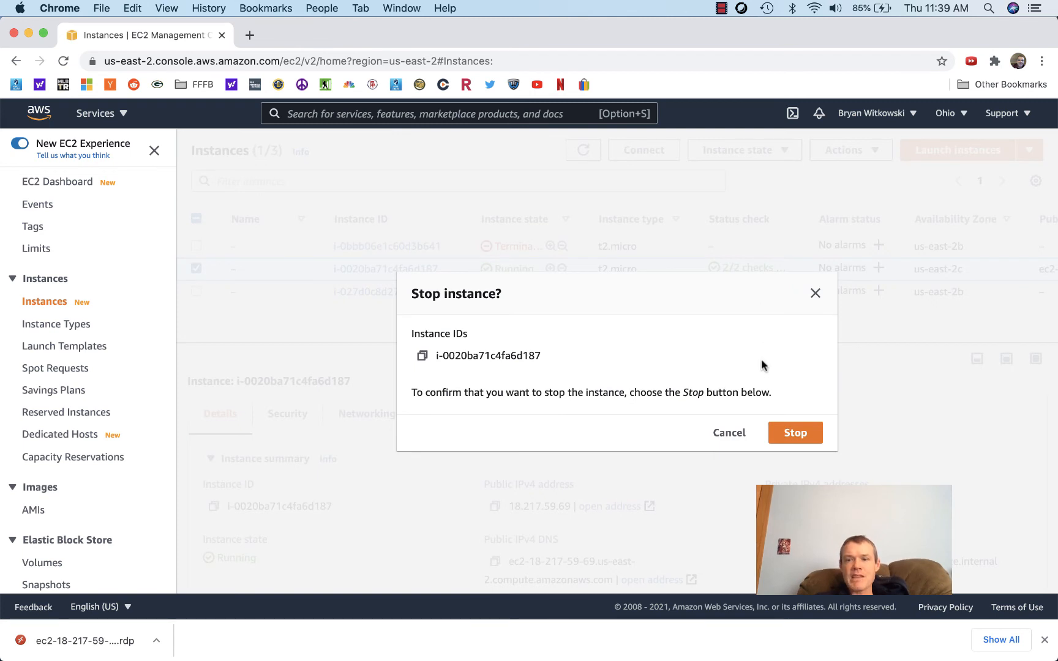
{"action": "left_click", "coordinate": [806, 436]}
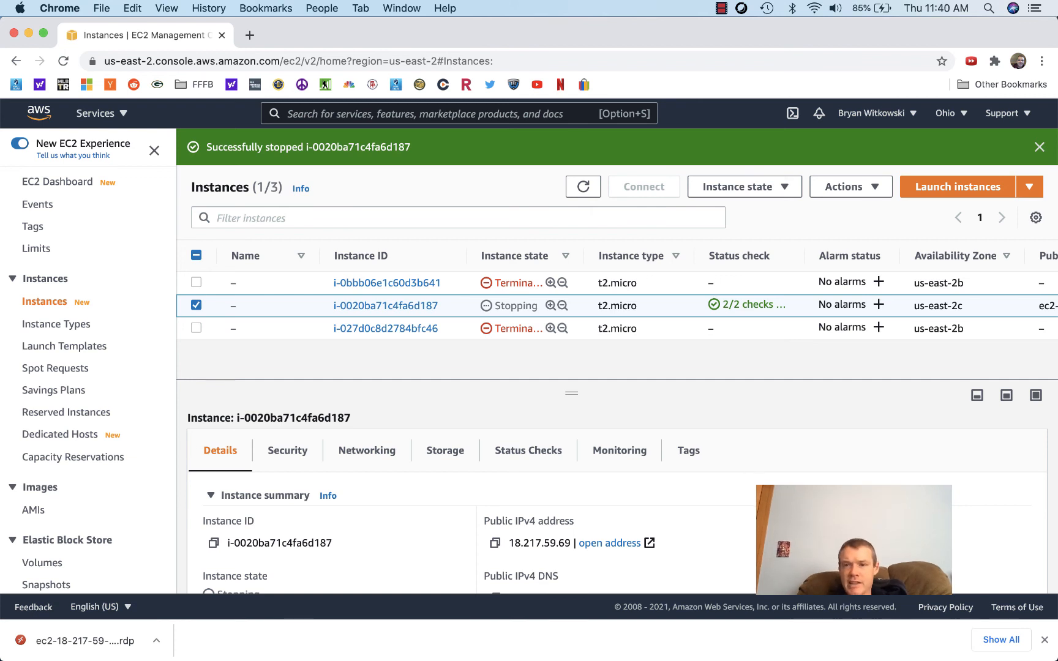
Terminate the selected t2.micro instance in us-east-2c and confirm its permanent termination
{"action": "left_click", "coordinate": [873, 187]}
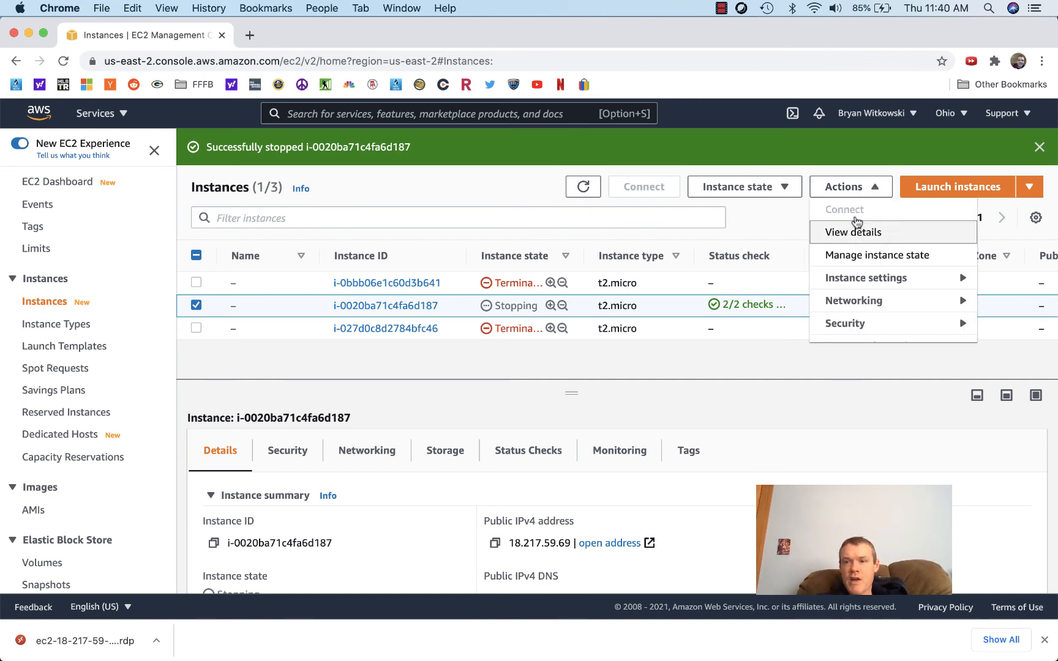
{"action": "left_click", "coordinate": [772, 193]}
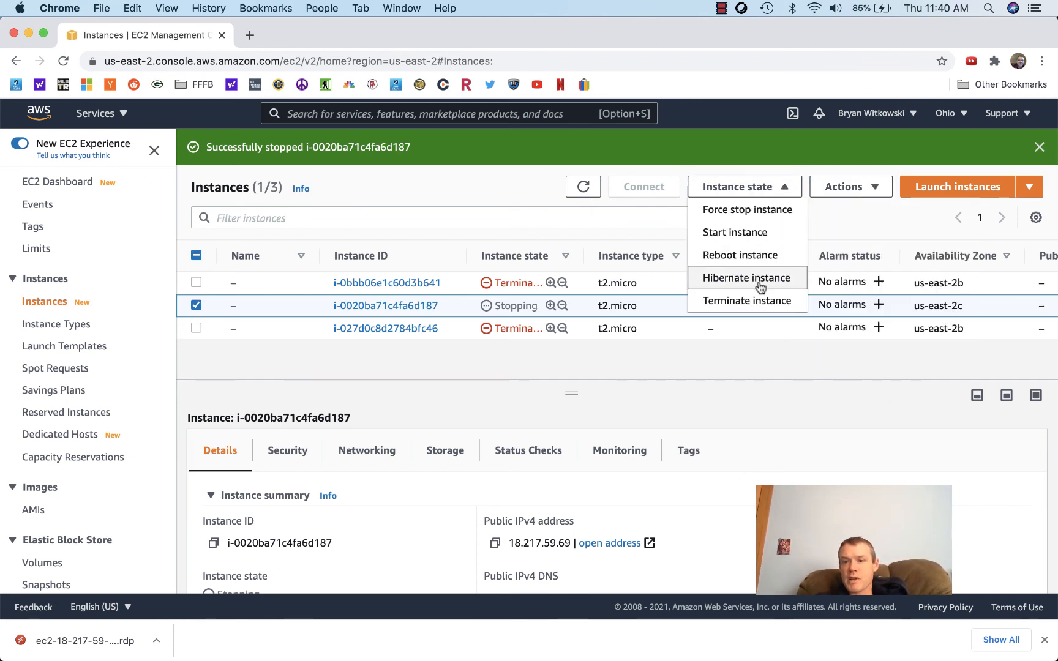
{"action": "left_click", "coordinate": [752, 301]}
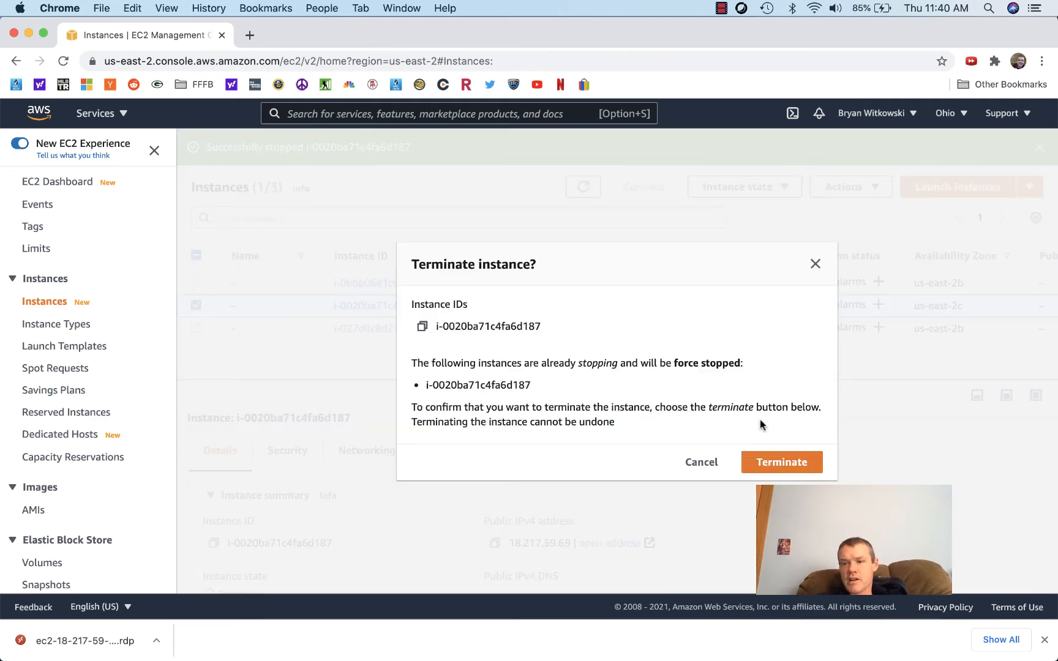
{"action": "left_click", "coordinate": [778, 464]}
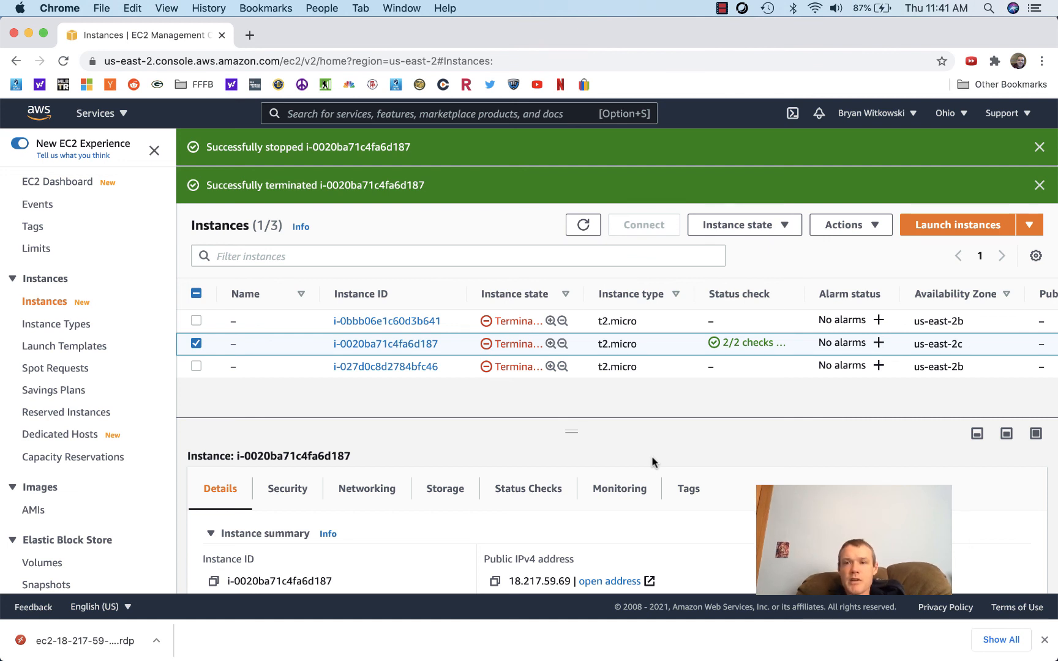
{"action": "left_click", "coordinate": [722, 8]}
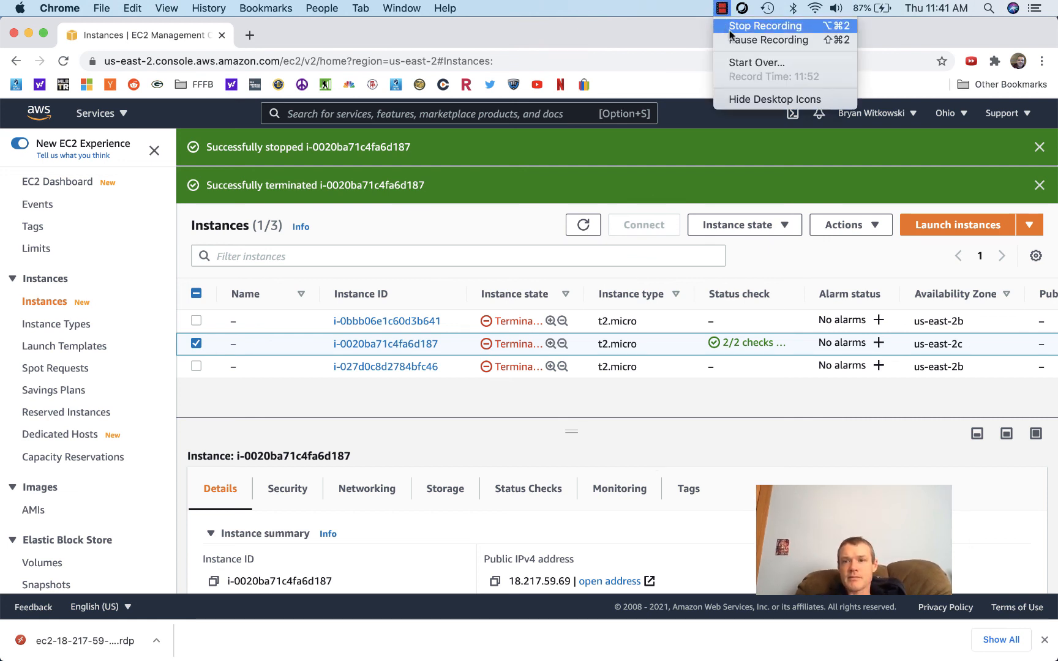
{"action": "left_click", "coordinate": [730, 32]}
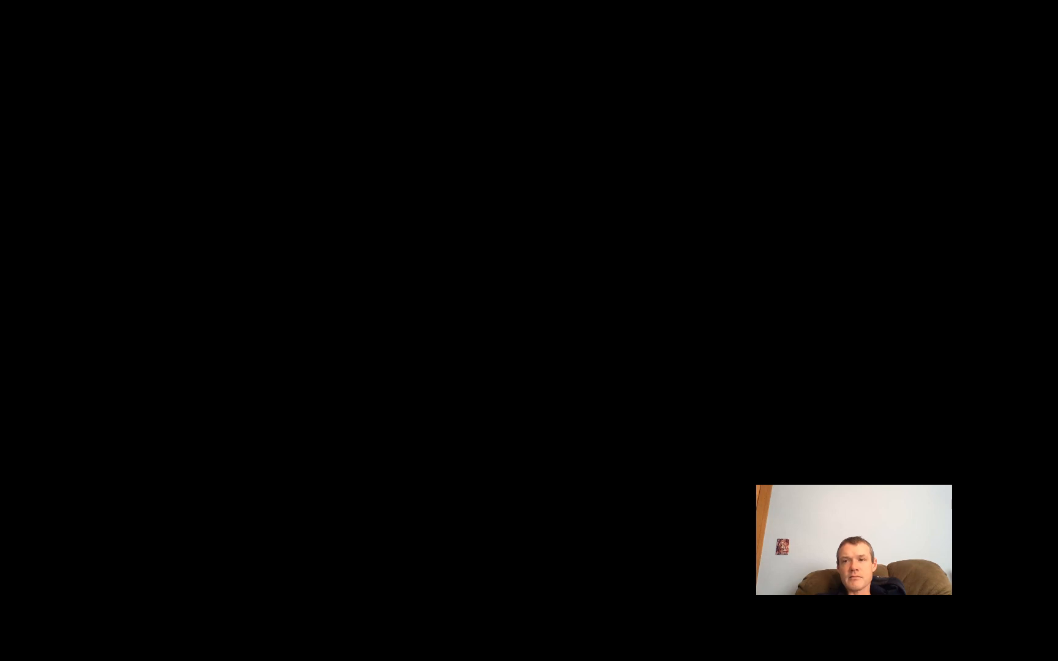